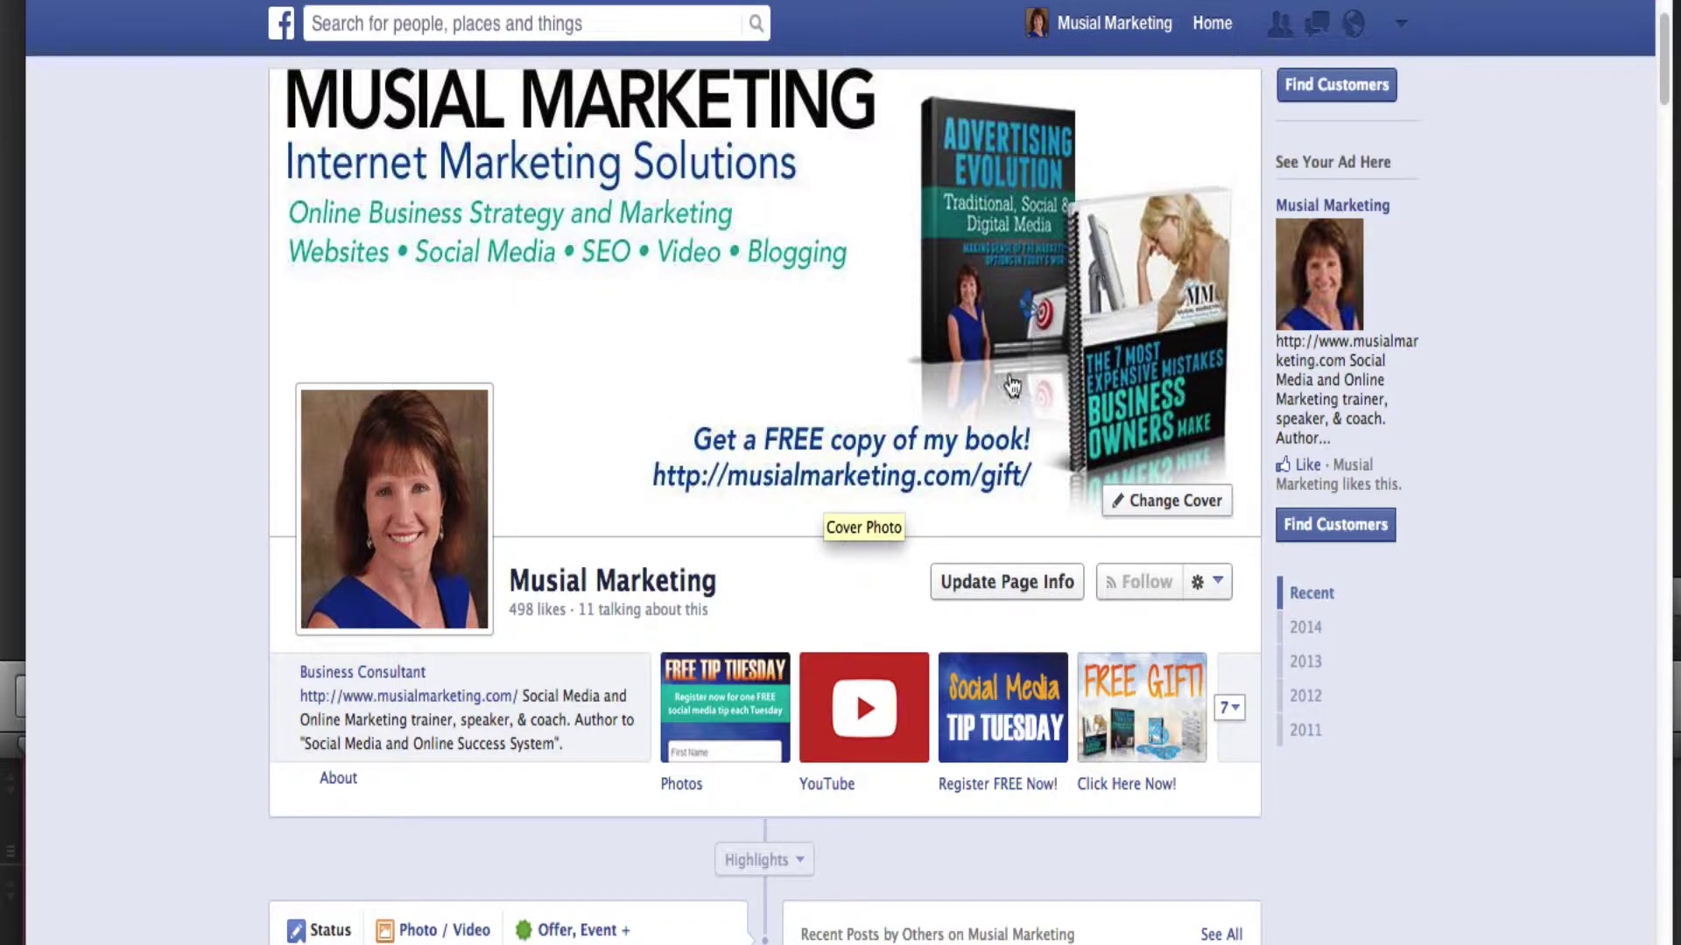
Close the cover photo viewer and scroll the timeline down to the Free Tip Tuesday post
{"action": "left_click", "coordinate": [831, 489]}
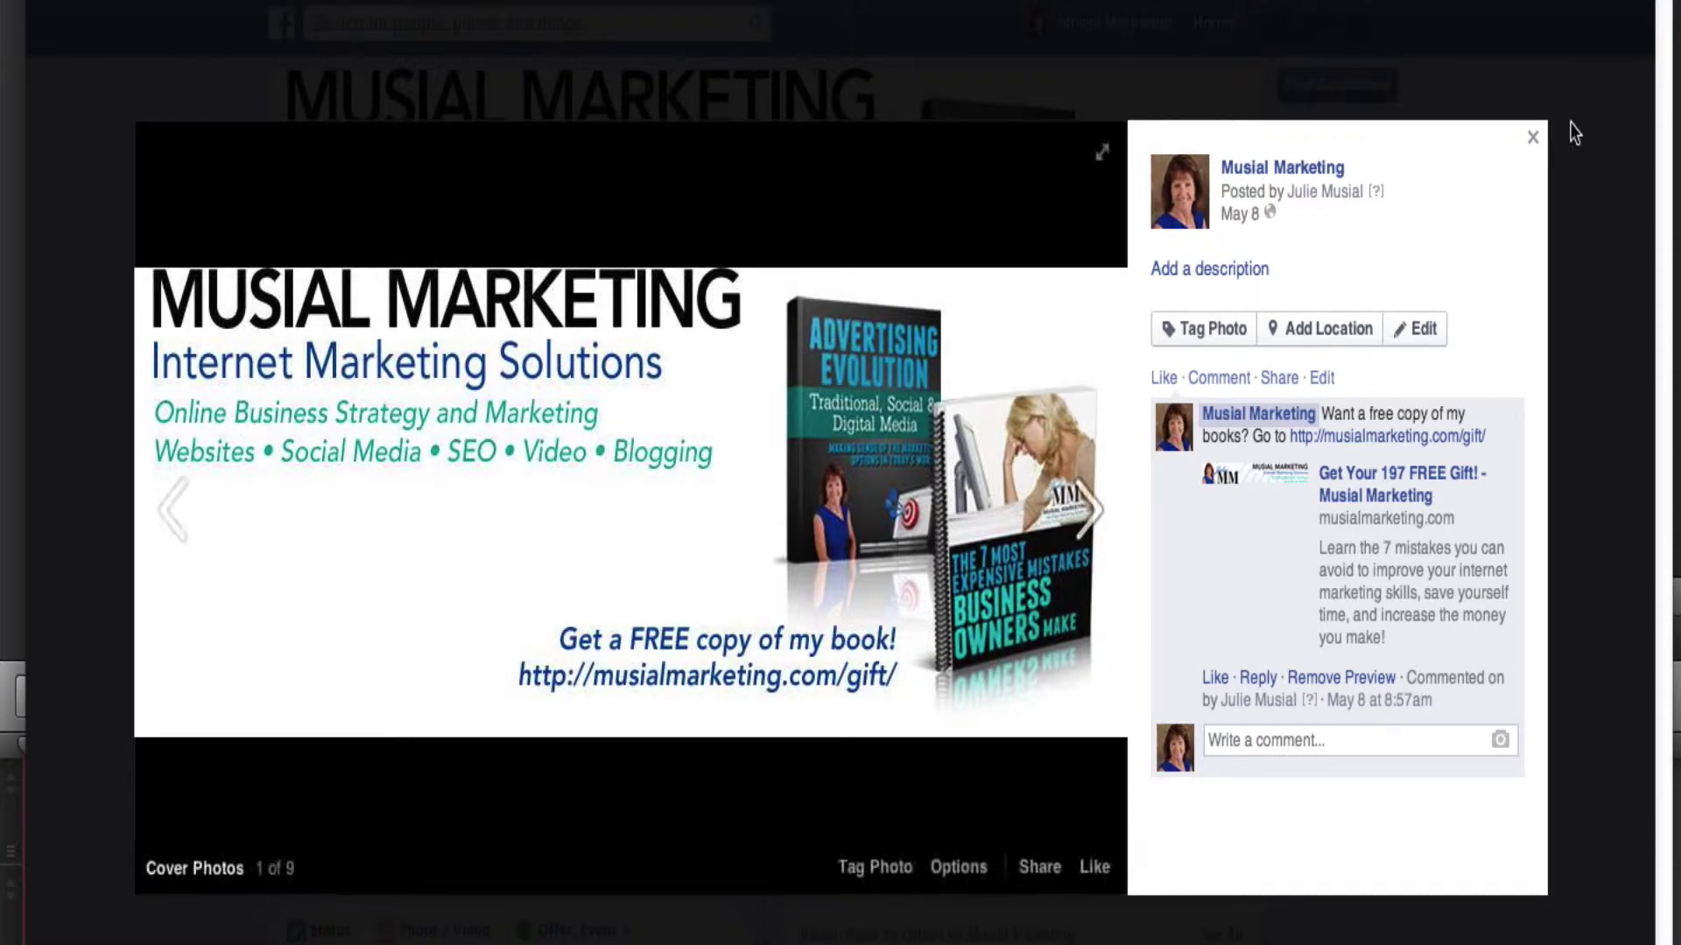
{"action": "left_click", "coordinate": [1531, 138]}
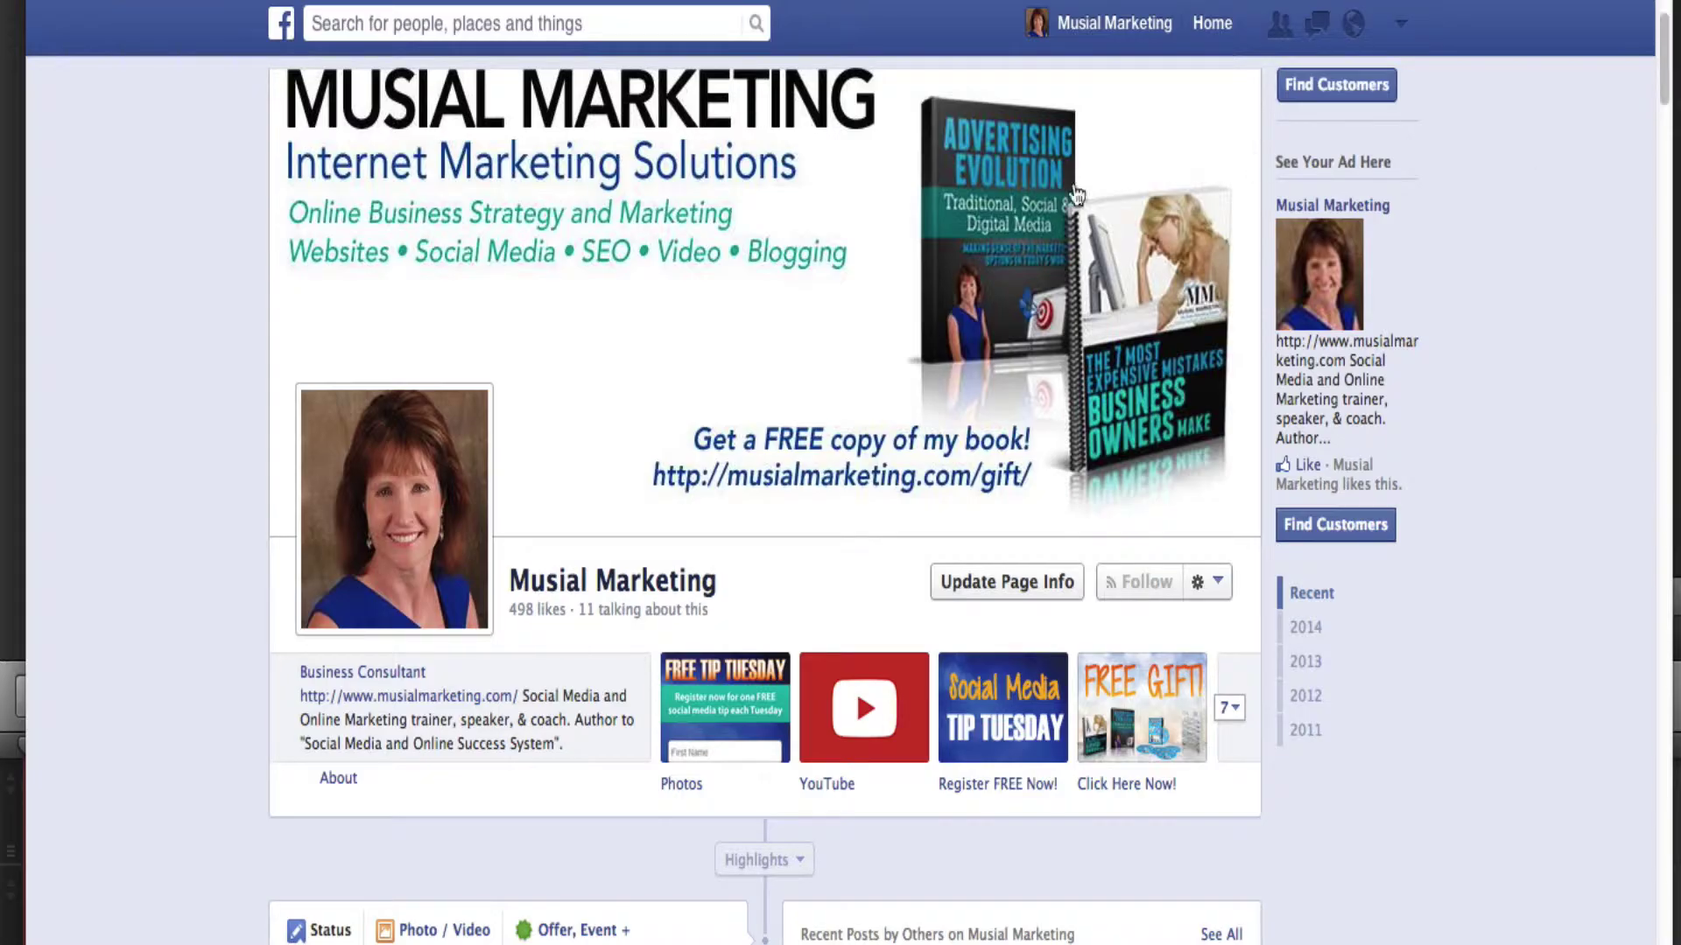
{"action": "scroll", "coordinate": [94, 725], "scroll_direction": "down", "scroll_amount": 9}
{"action": "scroll", "coordinate": [94, 720], "scroll_direction": "down", "scroll_amount": 4}
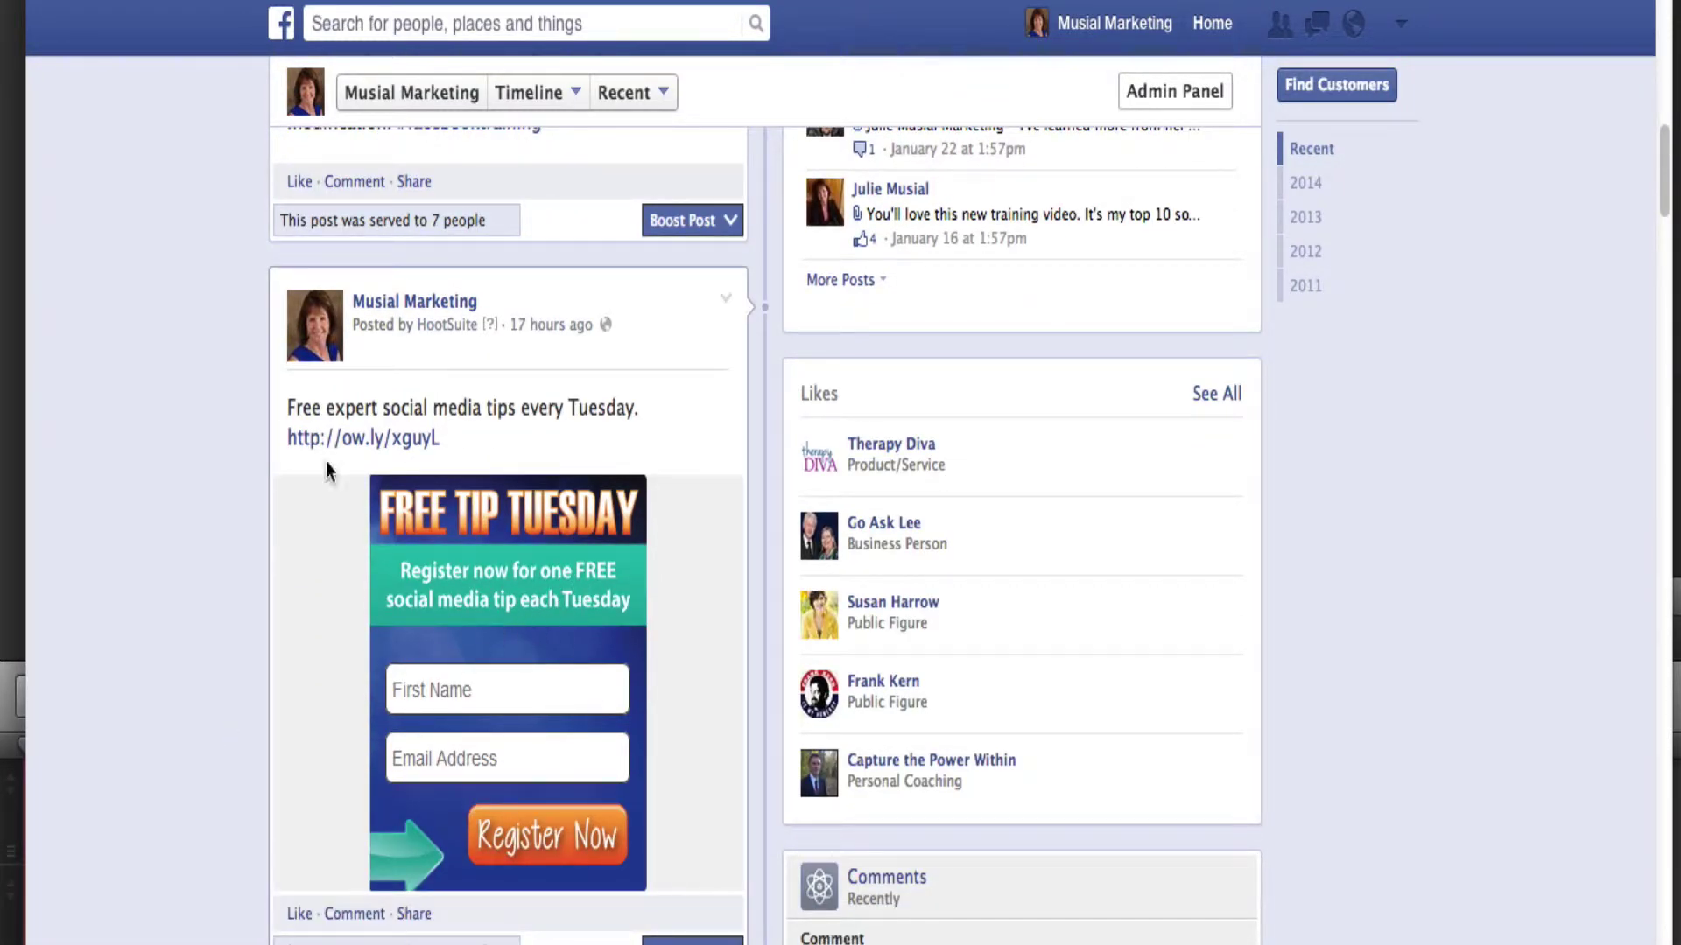
{"action": "left_click", "coordinate": [504, 667]}
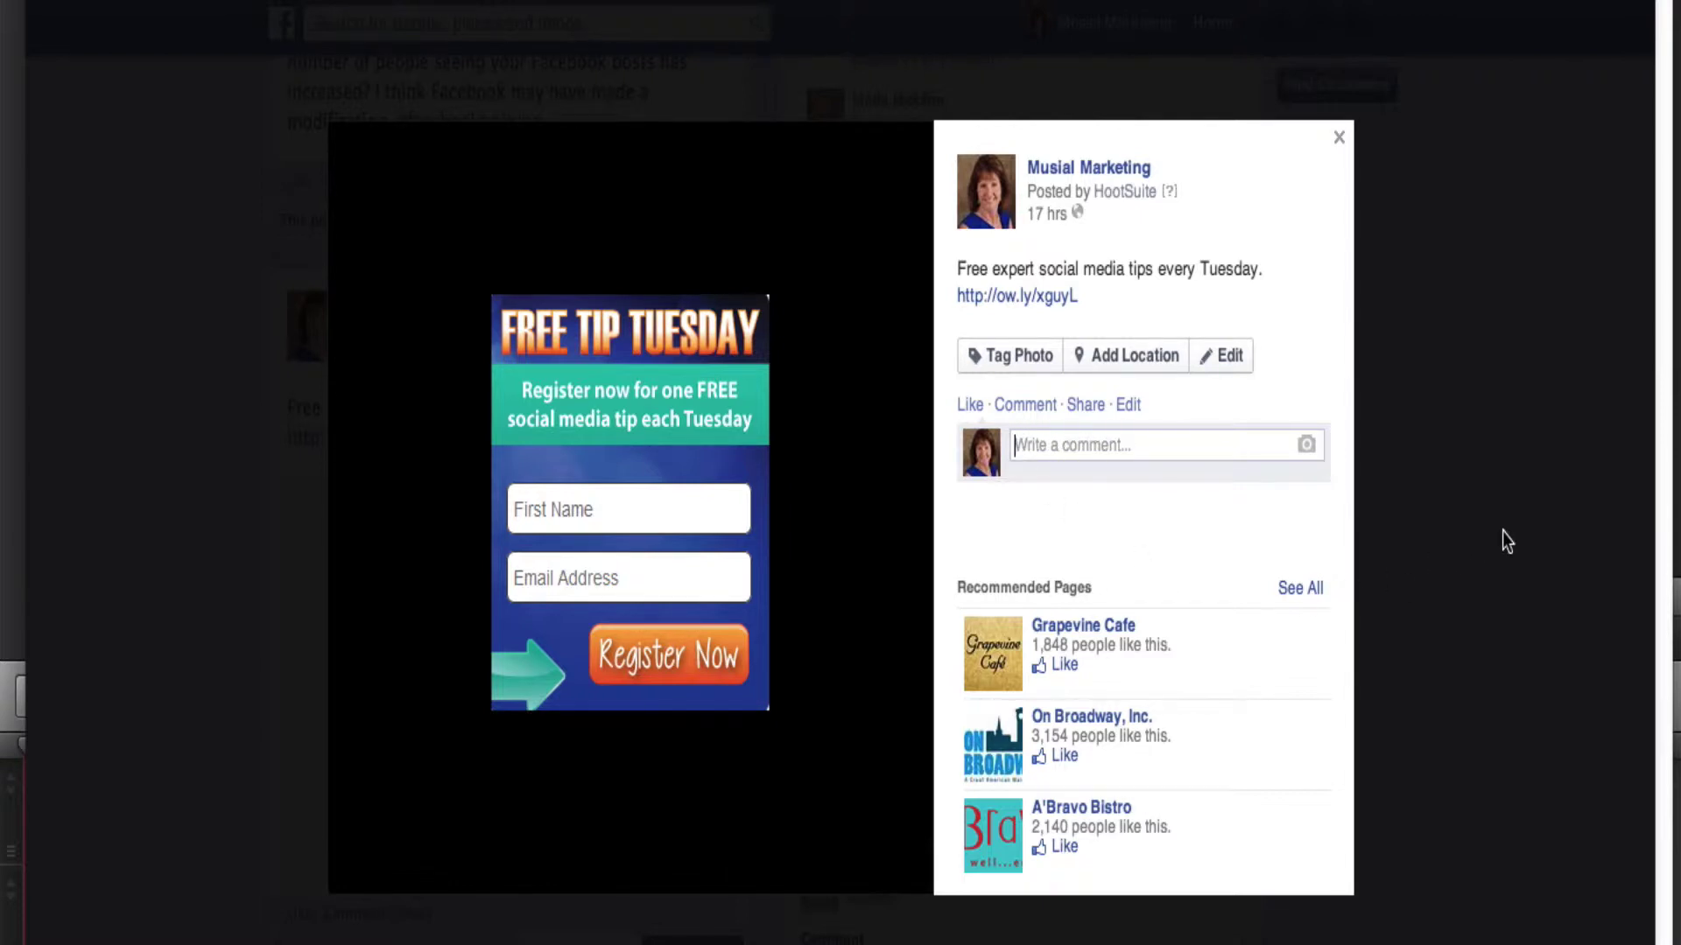
{"action": "type", "text": "this i"}
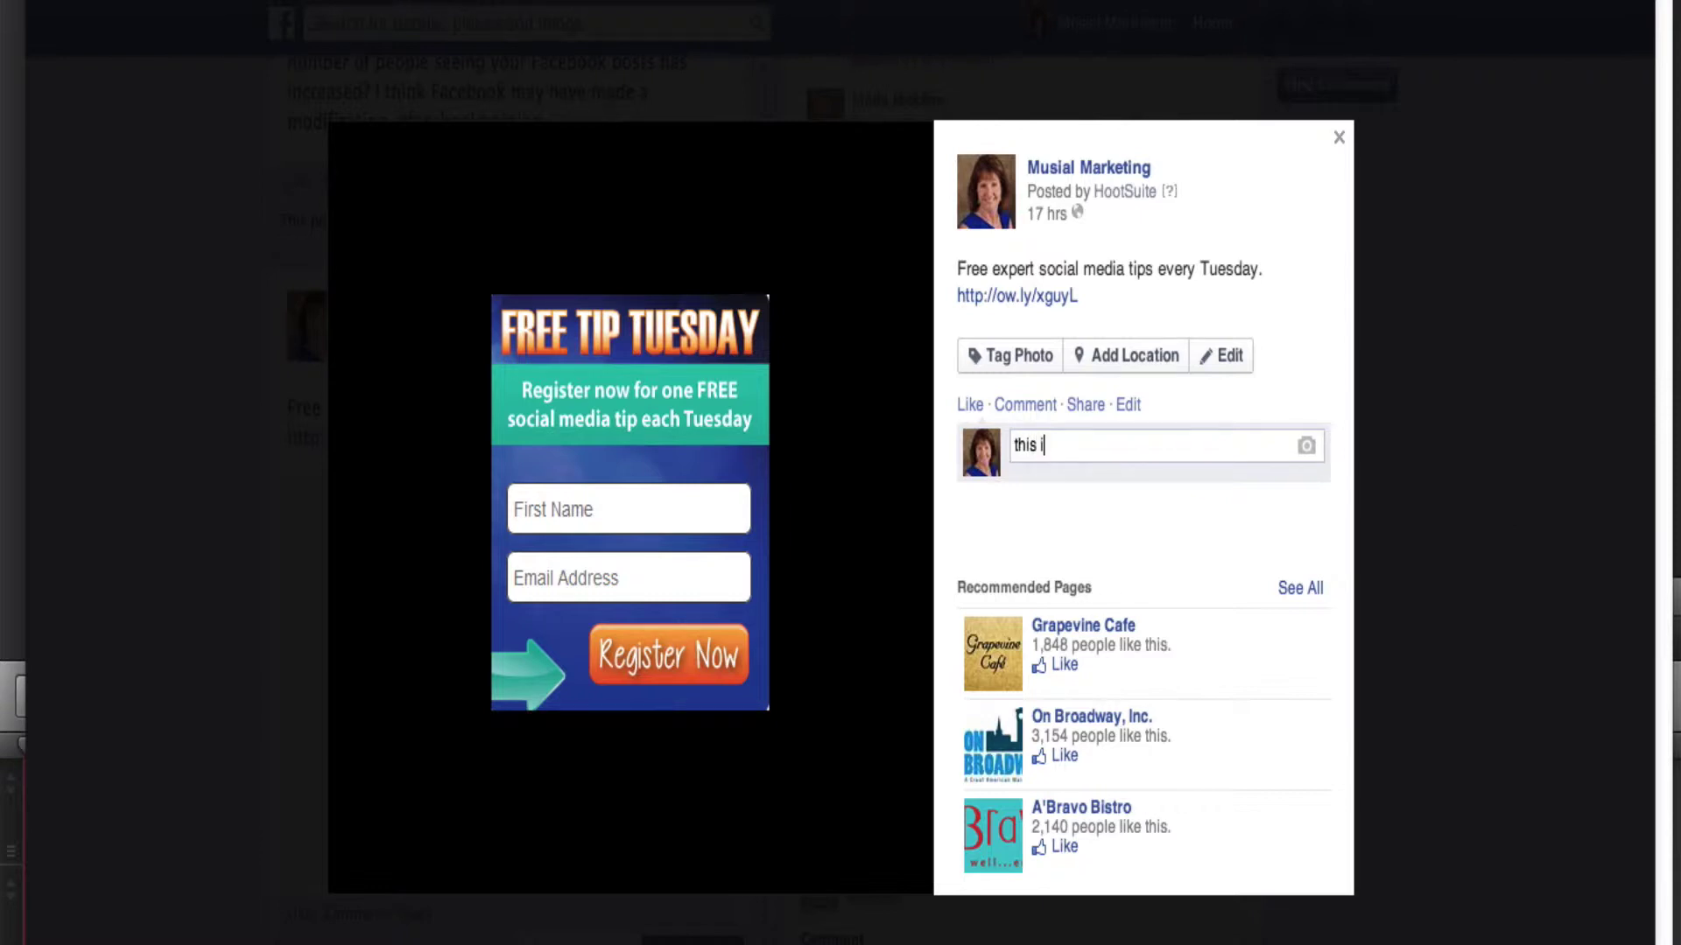
{"action": "type", "text": "s a test"}
{"action": "type", "text": "http://musialmark"}
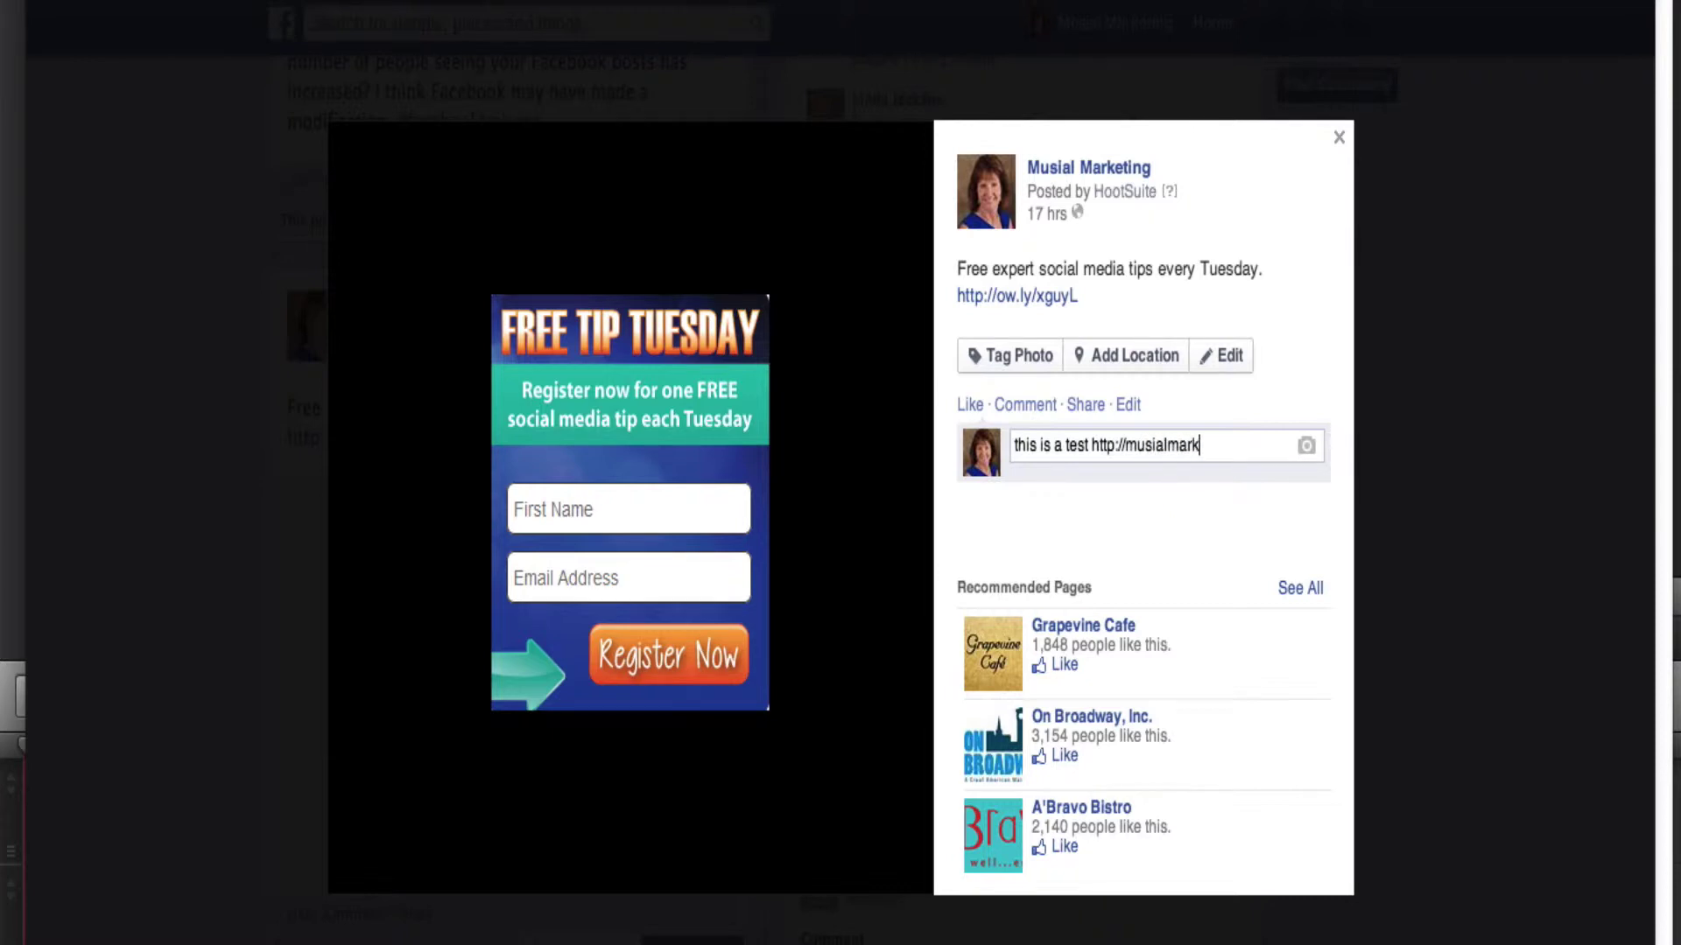
{"action": "type", "text": "eting.com/gift/"}
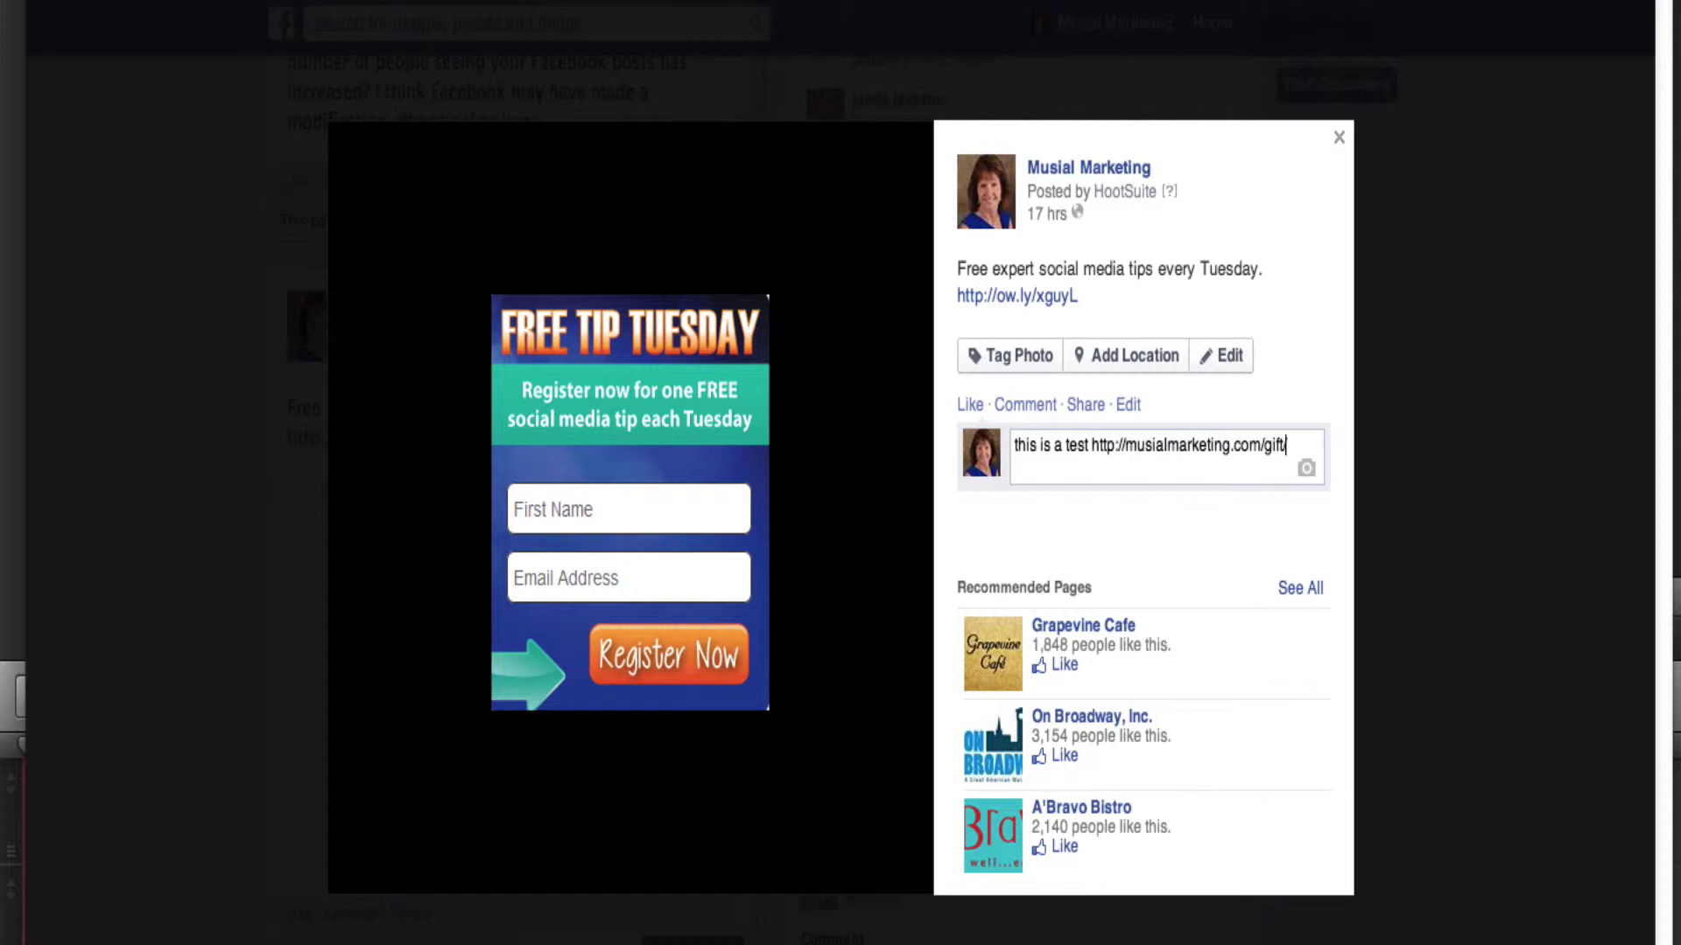
Post the test comment showing its gift link preview, then delete it and close the viewer
{"action": "key", "text": "Return"}
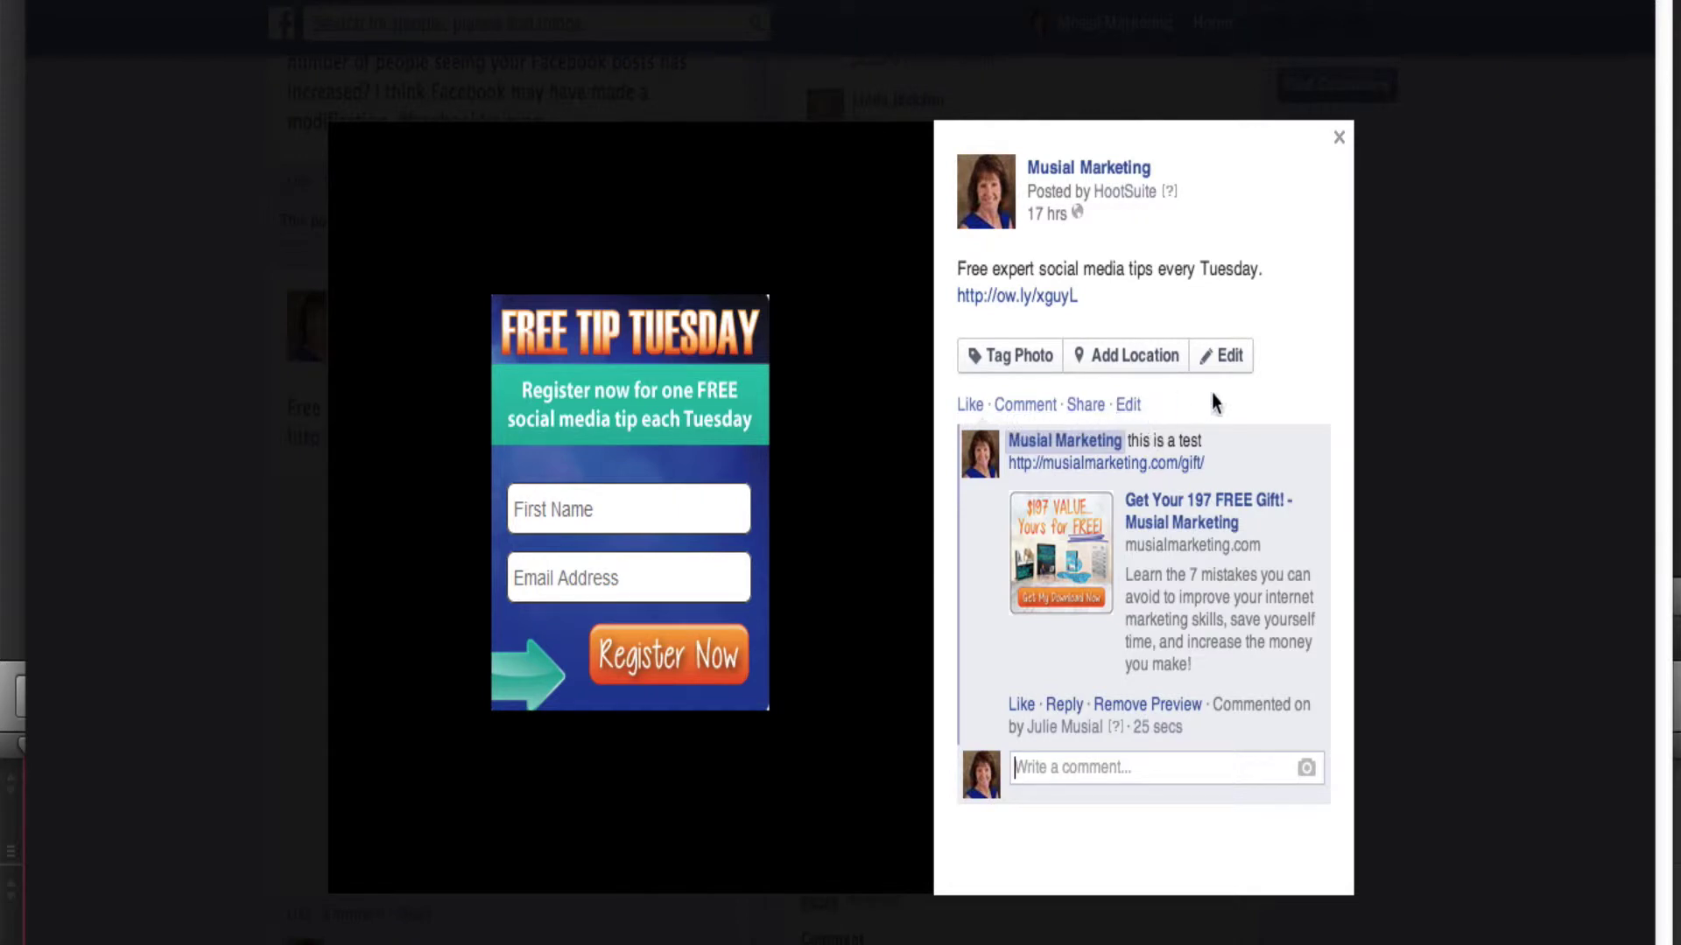
{"action": "left_click", "coordinate": [1127, 408]}
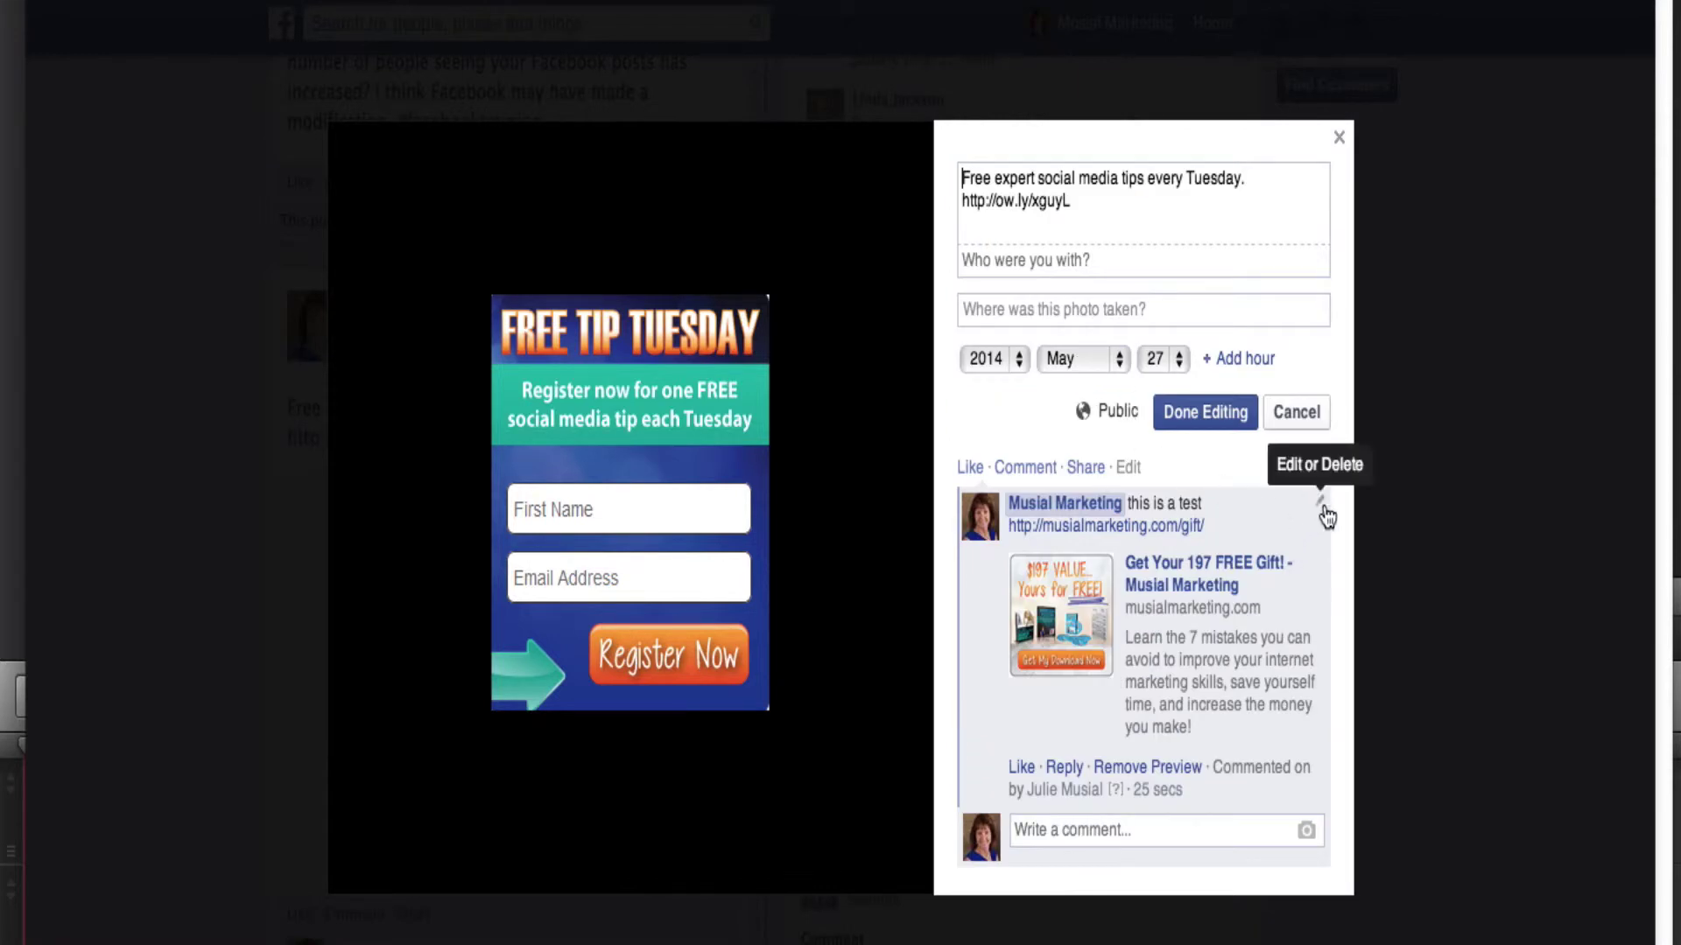
{"action": "left_click", "coordinate": [1319, 513]}
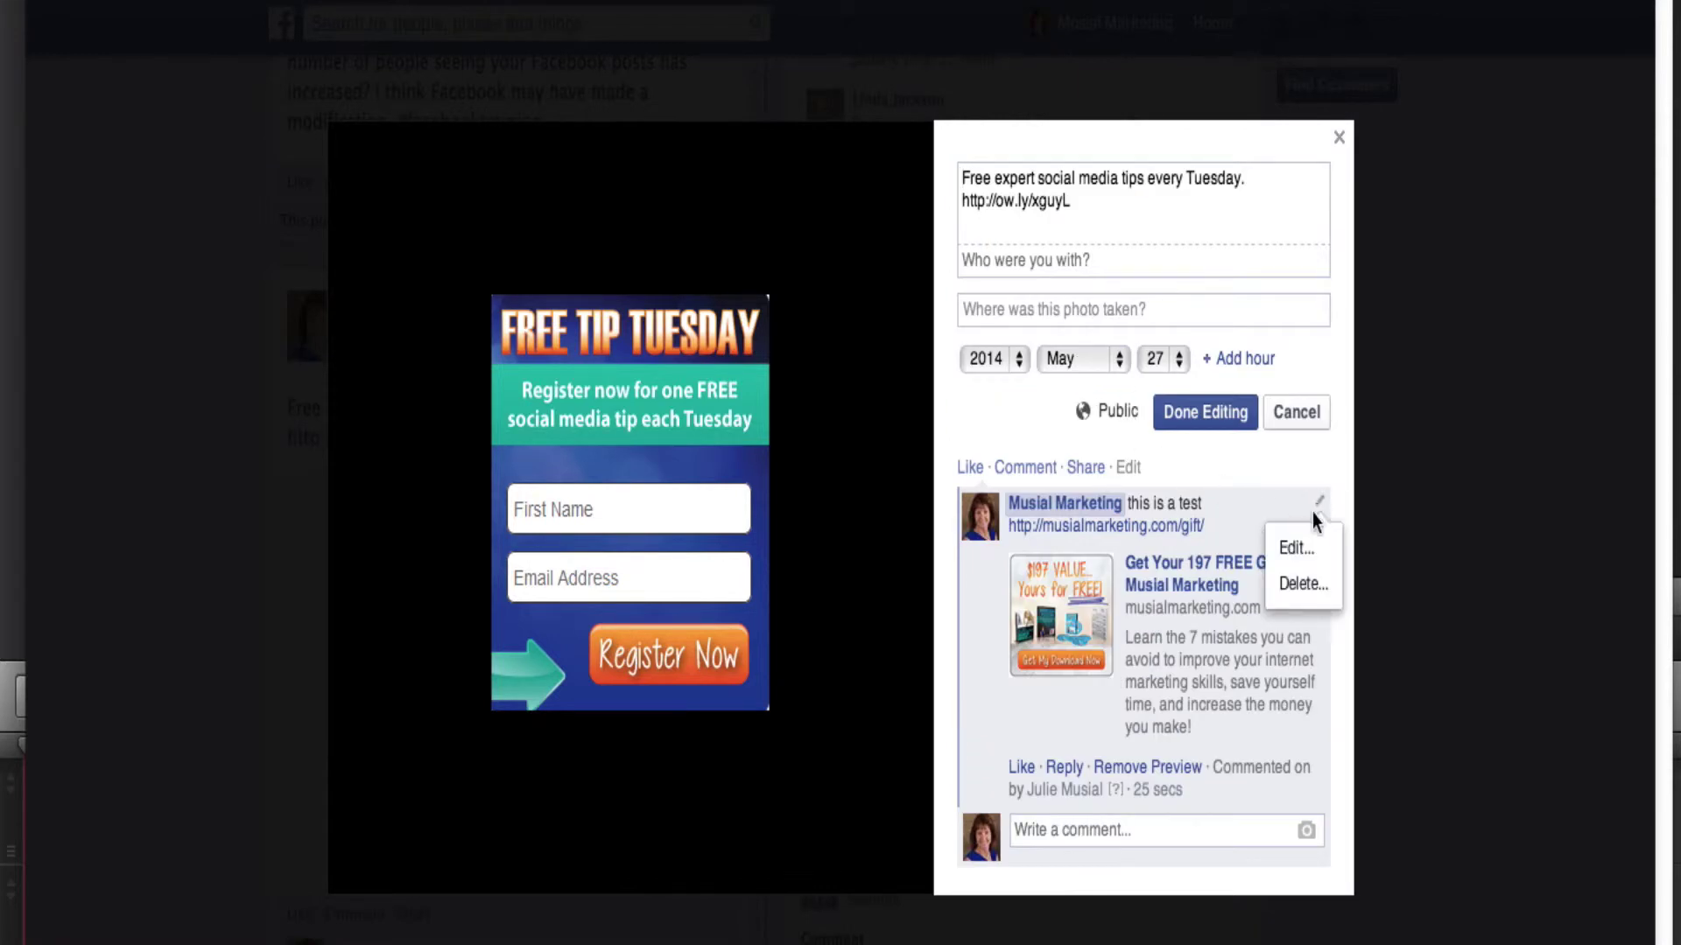
{"action": "left_click", "coordinate": [1302, 585]}
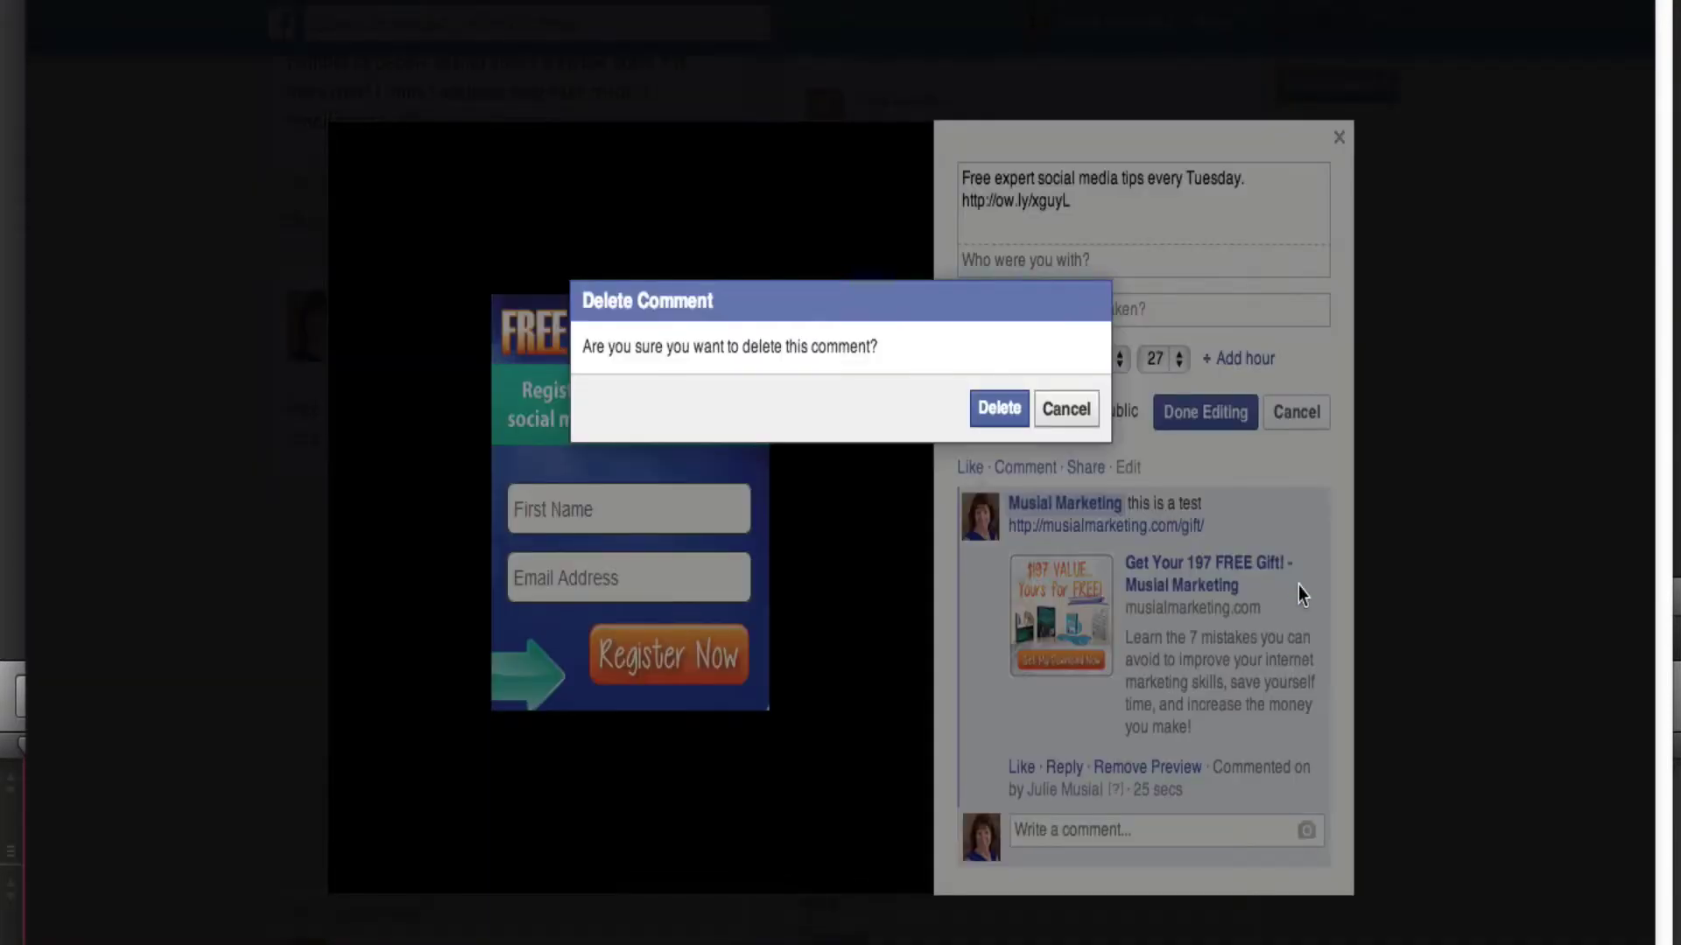
{"action": "left_click", "coordinate": [999, 409]}
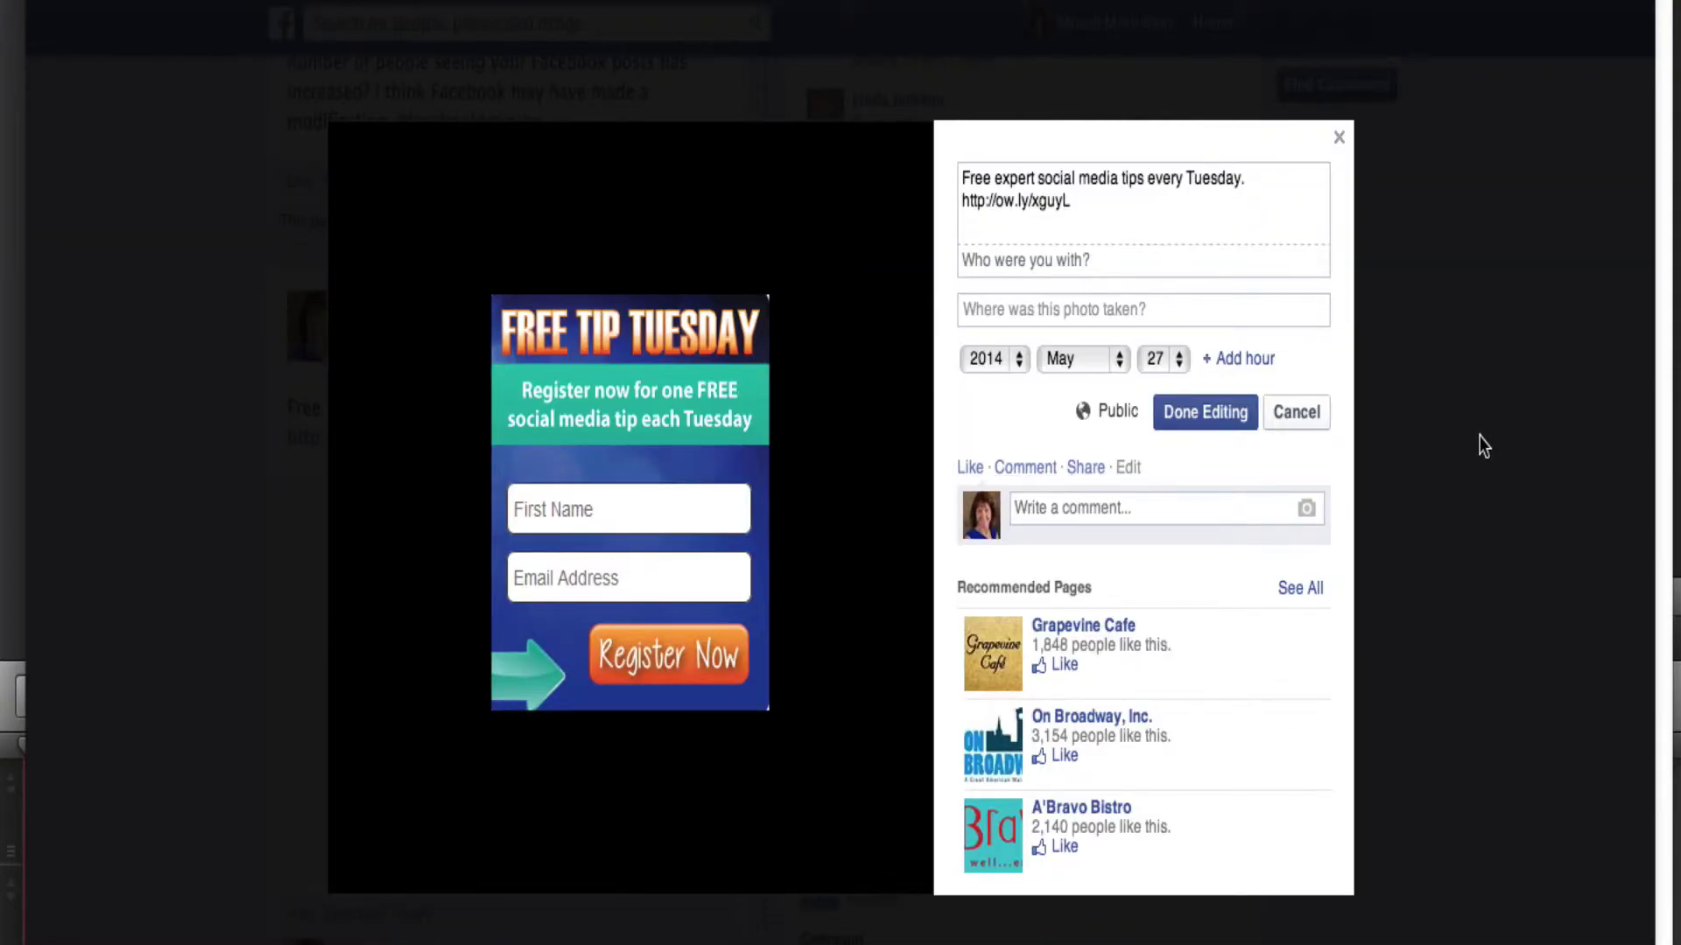
{"action": "left_click", "coordinate": [1339, 137]}
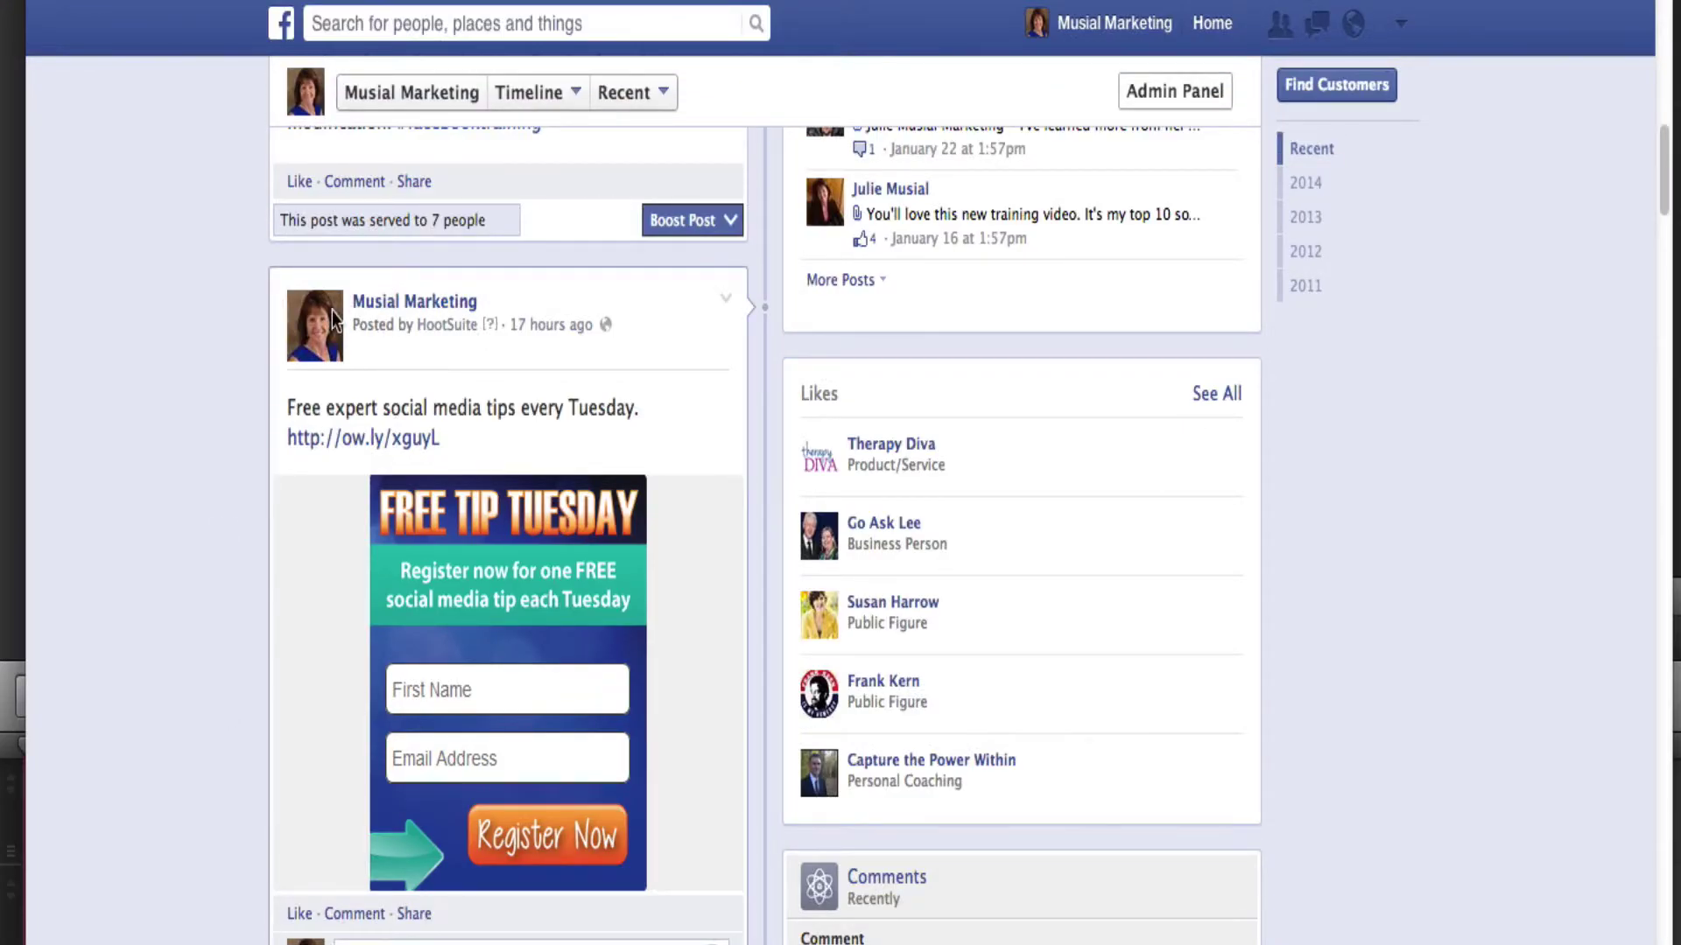
Return to the top of the page and reopen the cover photo with its 197 FREE Gift link preview
{"action": "scroll", "coordinate": [140, 749], "scroll_direction": "down", "scroll_amount": 2}
{"action": "scroll", "coordinate": [120, 751], "scroll_direction": "up", "scroll_amount": 3}
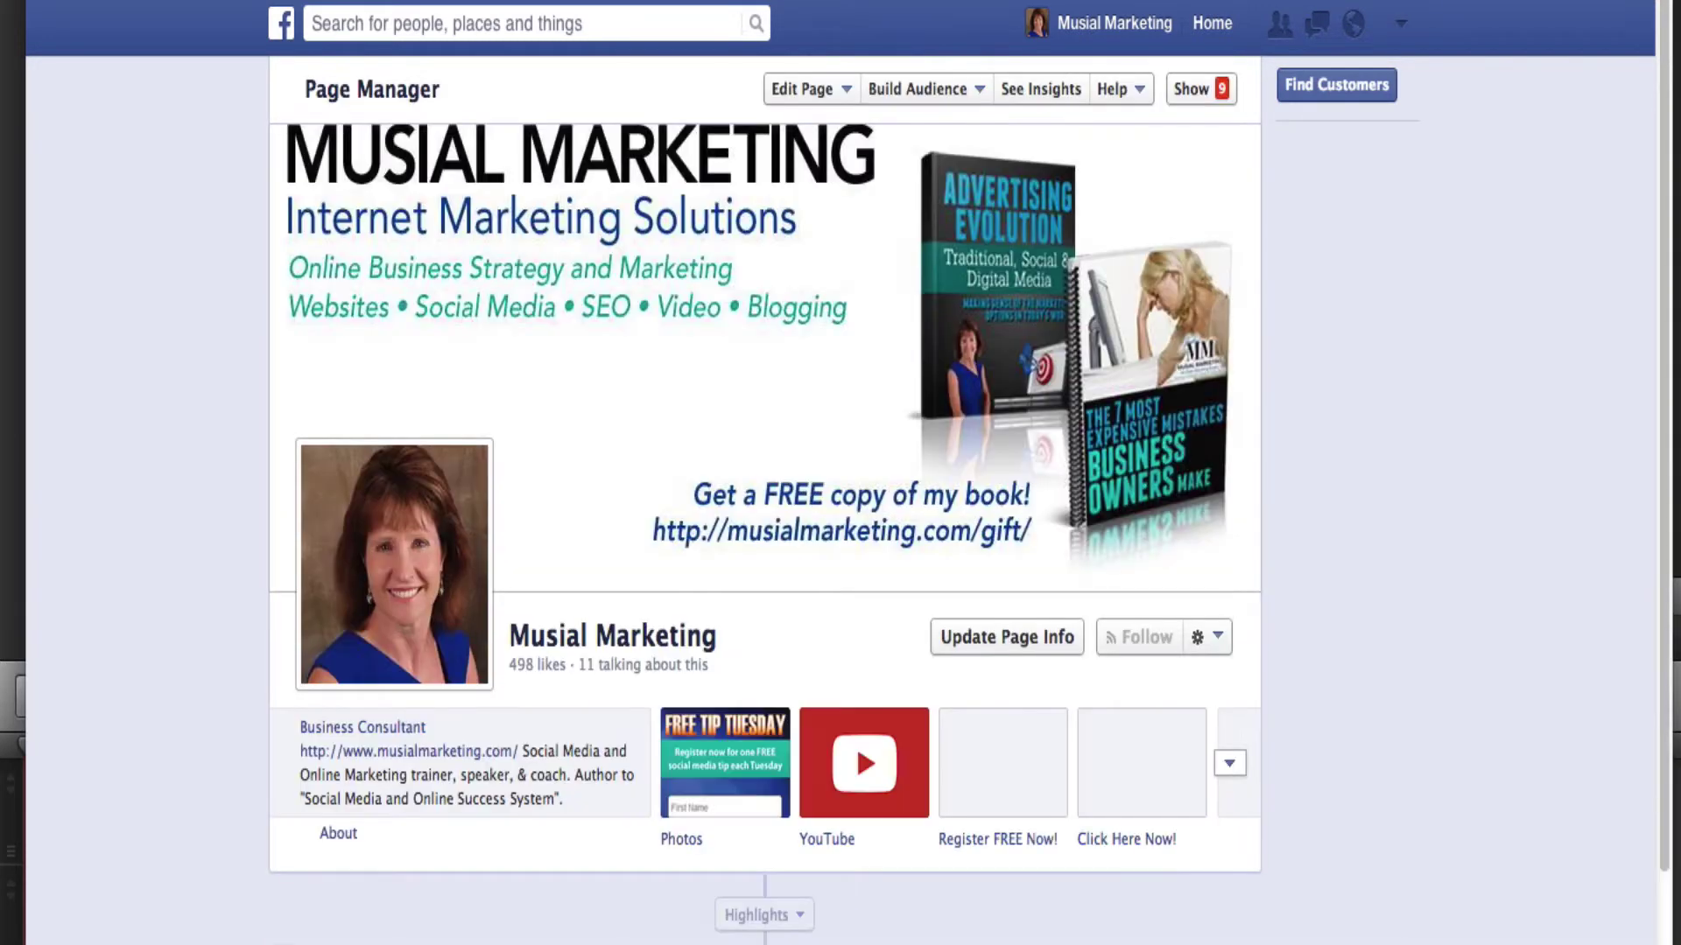
{"action": "scroll", "coordinate": [87, 567], "scroll_direction": "down", "scroll_amount": 10}
{"action": "scroll", "coordinate": [89, 559], "scroll_direction": "up", "scroll_amount": 3}
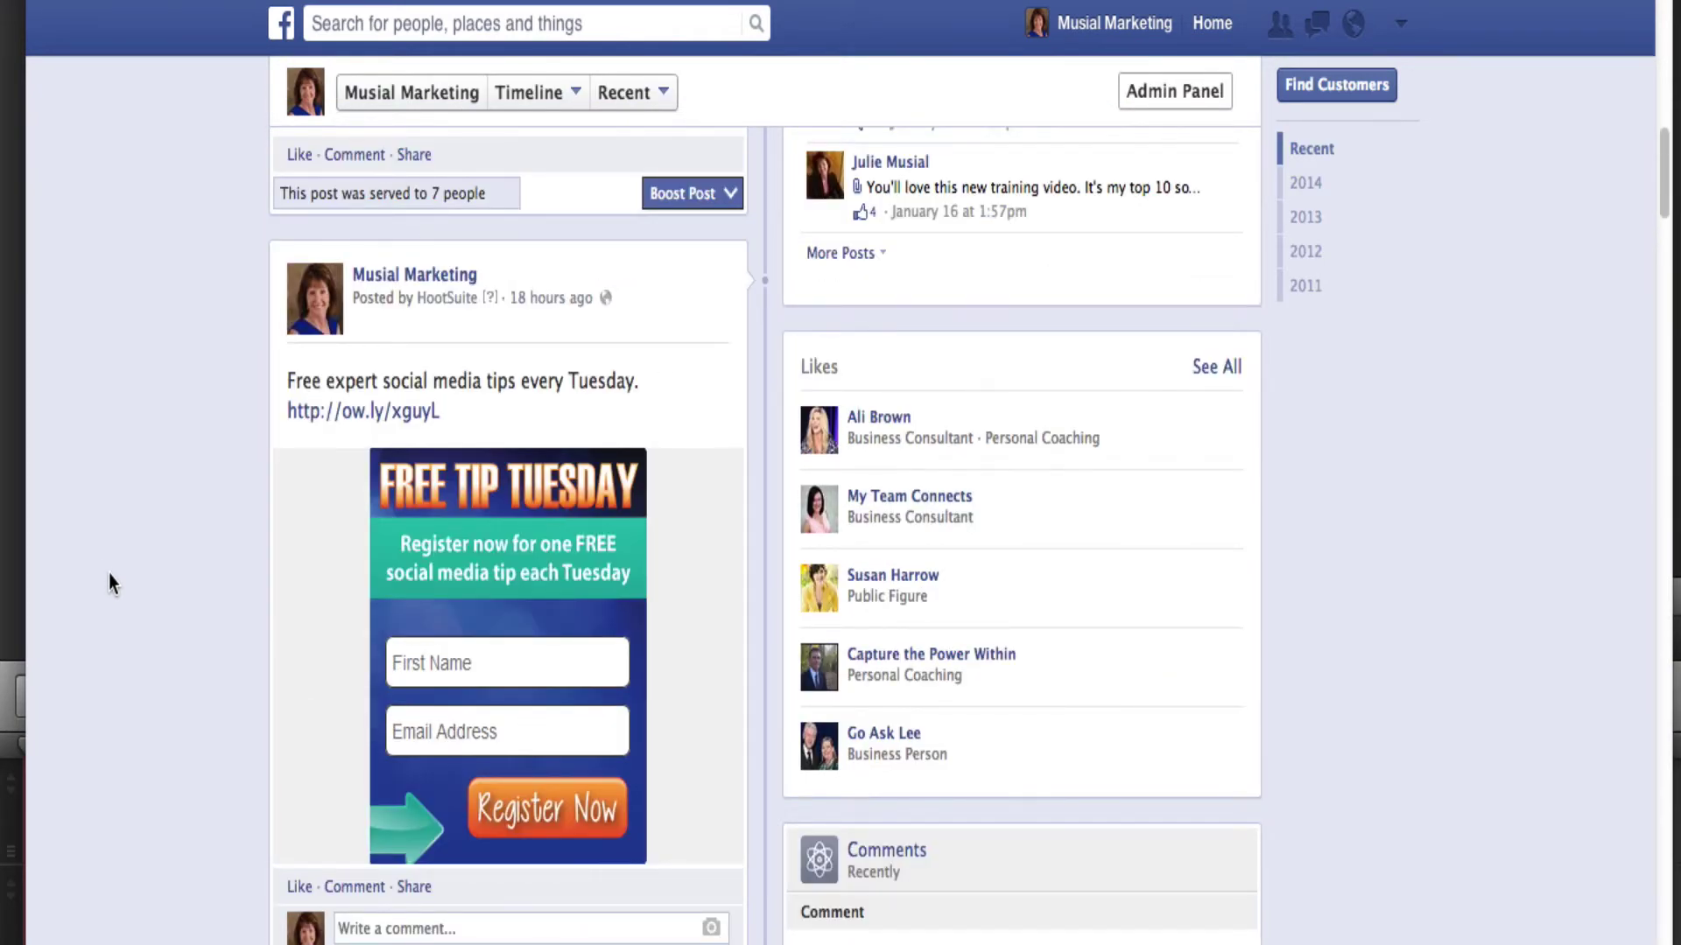
{"action": "scroll", "coordinate": [108, 571], "scroll_direction": "down", "scroll_amount": 2}
{"action": "scroll", "coordinate": [108, 569], "scroll_direction": "up", "scroll_amount": 15}
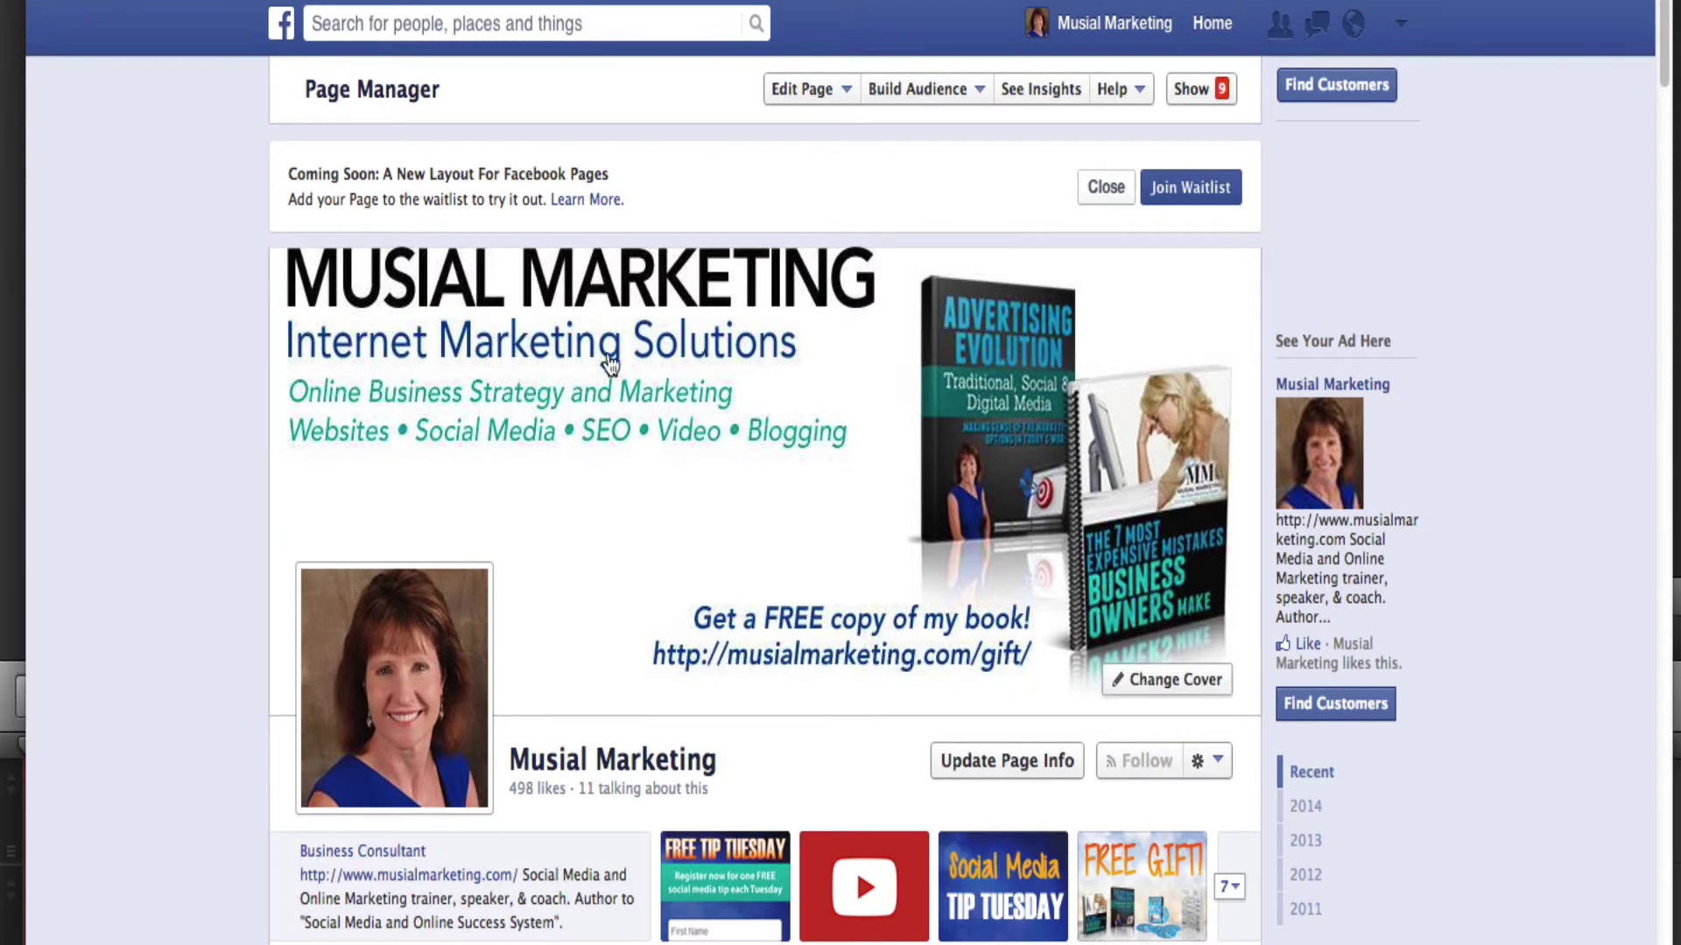
{"action": "left_click", "coordinate": [849, 665]}
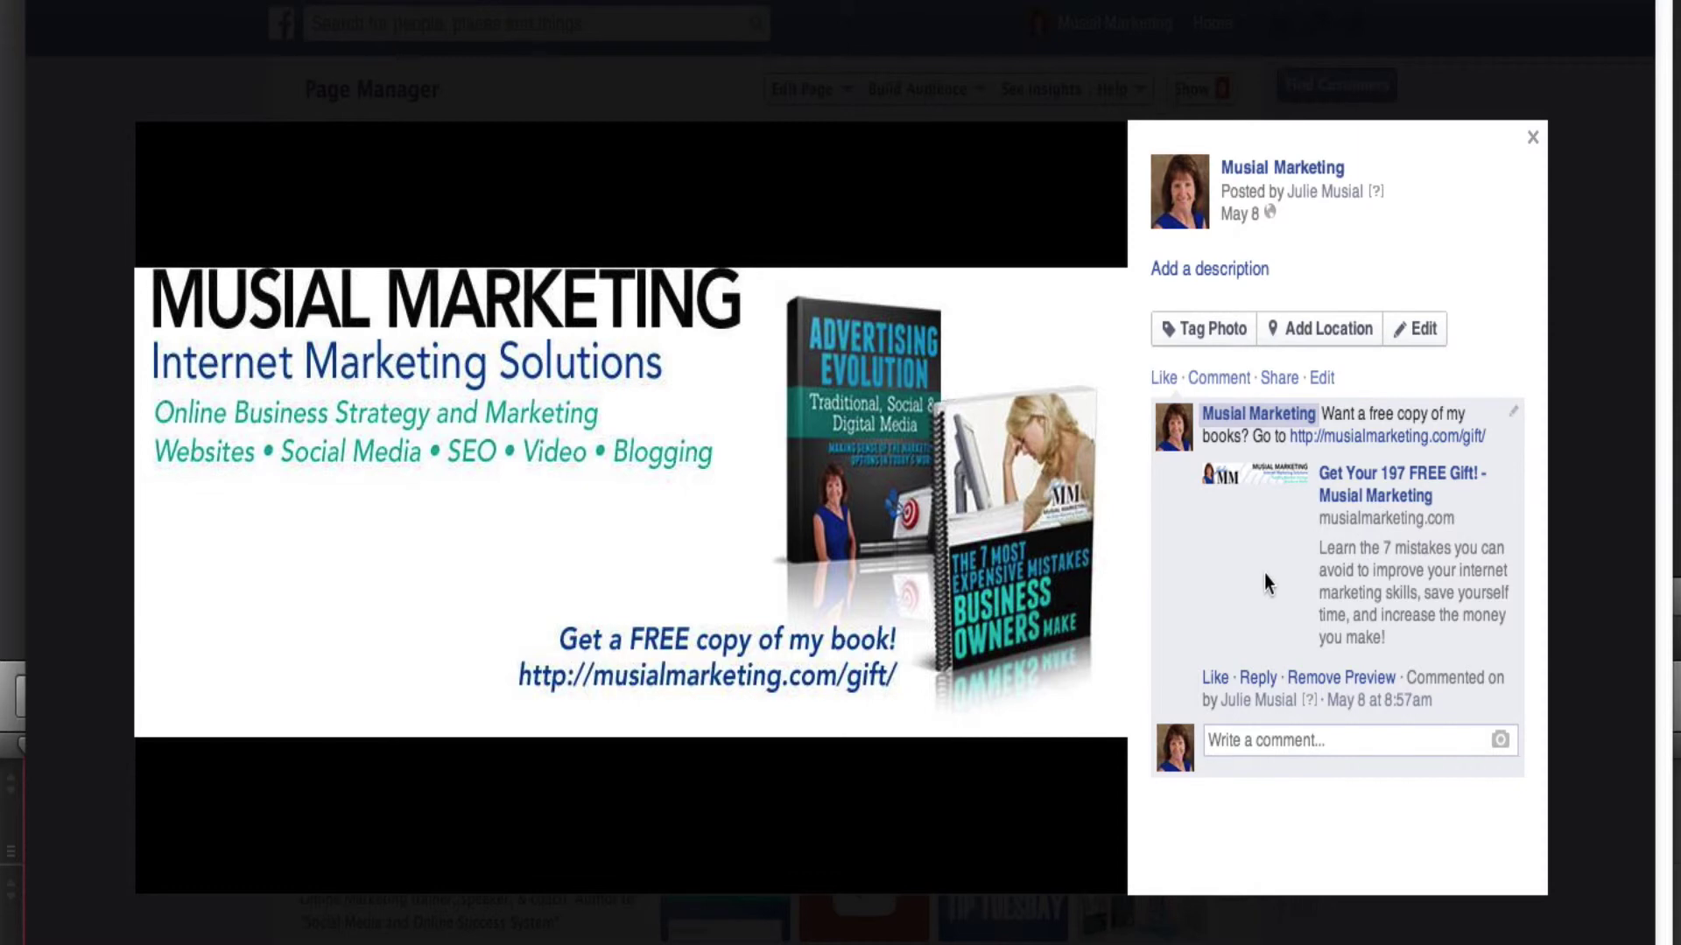
Open the 'Get Your 197 FREE Gift!' page from the comment's link preview and scroll through it
{"action": "left_click", "coordinate": [1376, 493]}
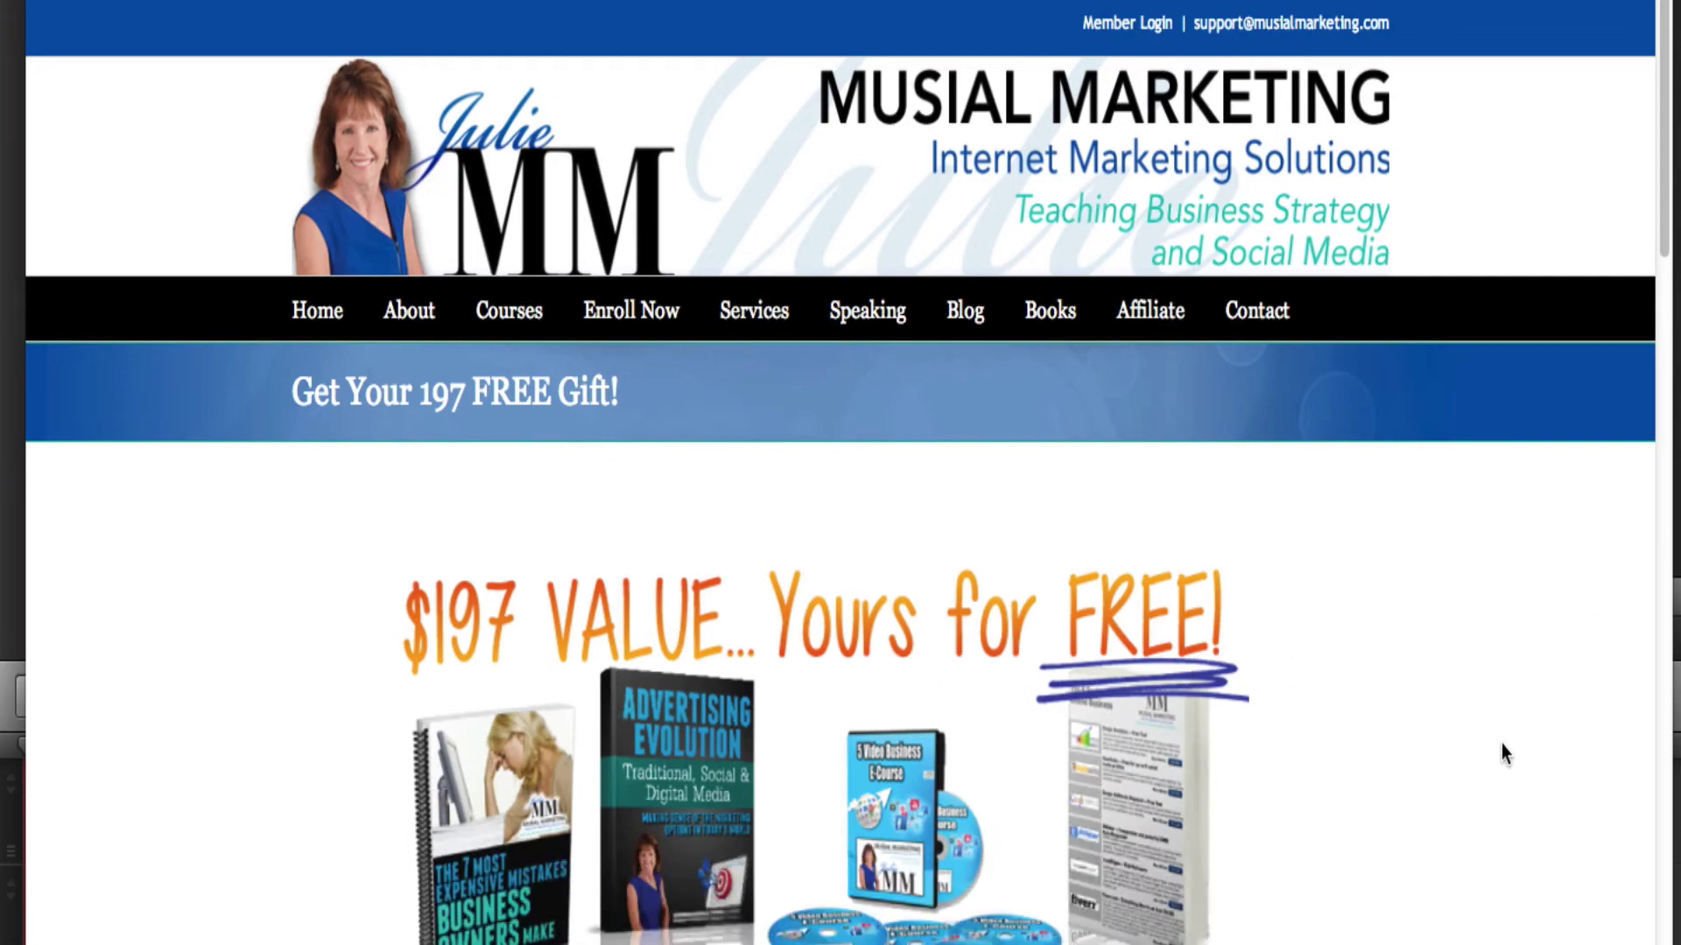
{"action": "scroll", "coordinate": [1488, 757], "scroll_direction": "down", "scroll_amount": 15}
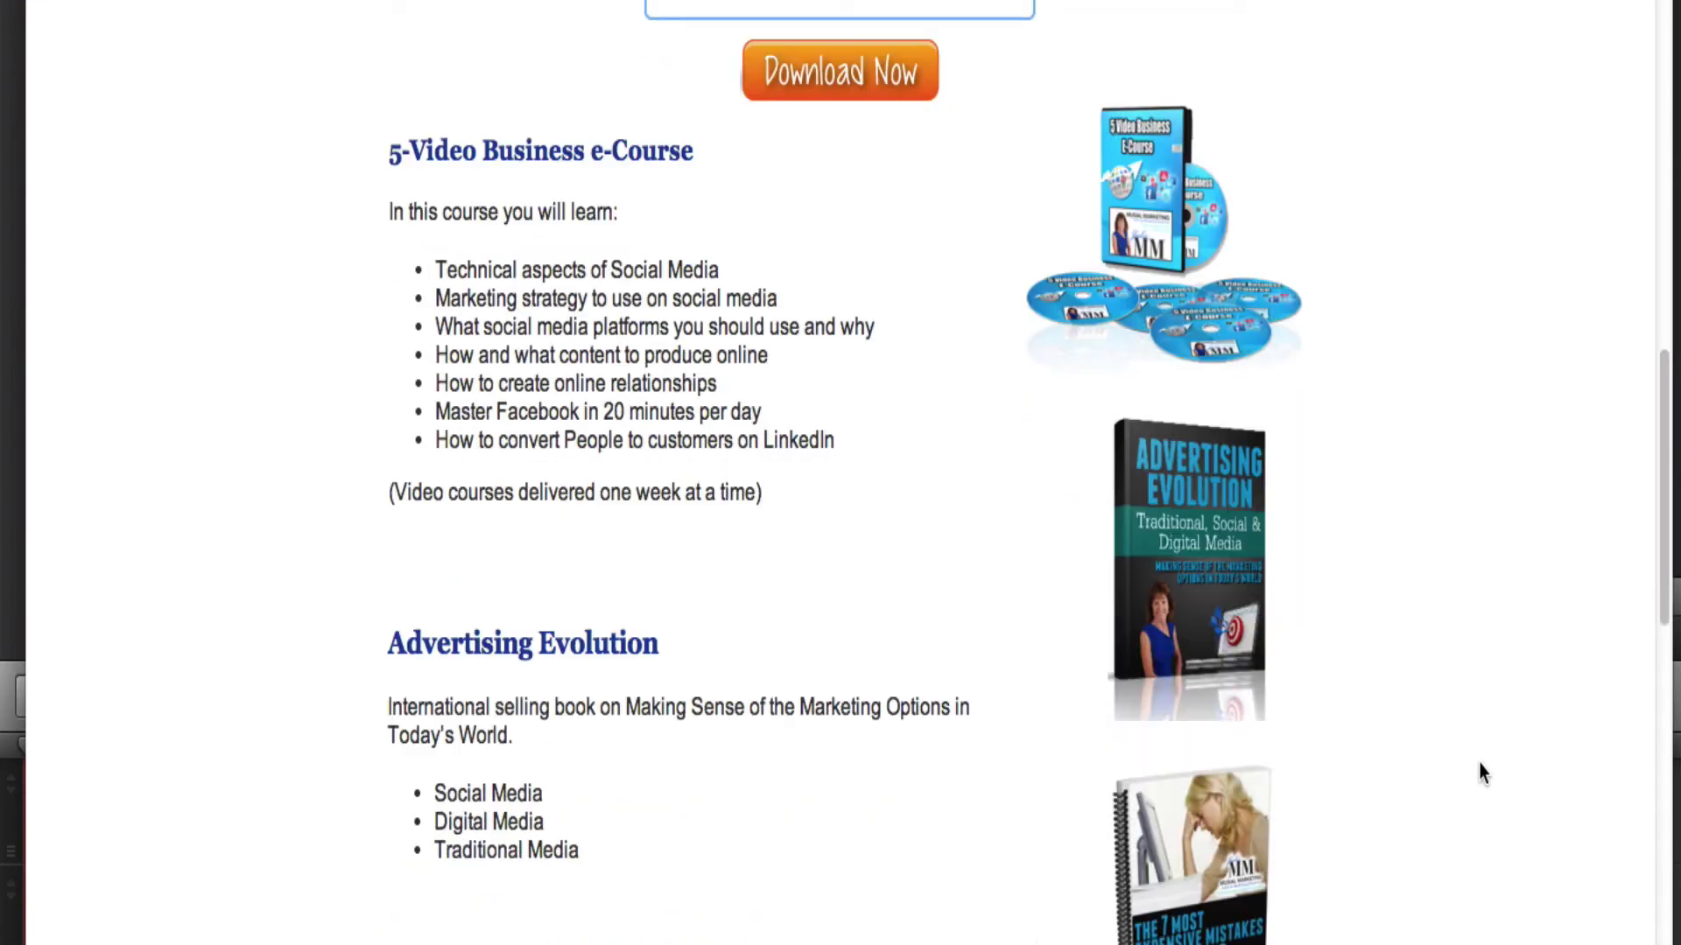
{"action": "scroll", "coordinate": [1482, 772], "scroll_direction": "down", "scroll_amount": 5}
{"action": "scroll", "coordinate": [1482, 772], "scroll_direction": "down", "scroll_amount": 3}
{"action": "scroll", "coordinate": [1480, 769], "scroll_direction": "up", "scroll_amount": 15}
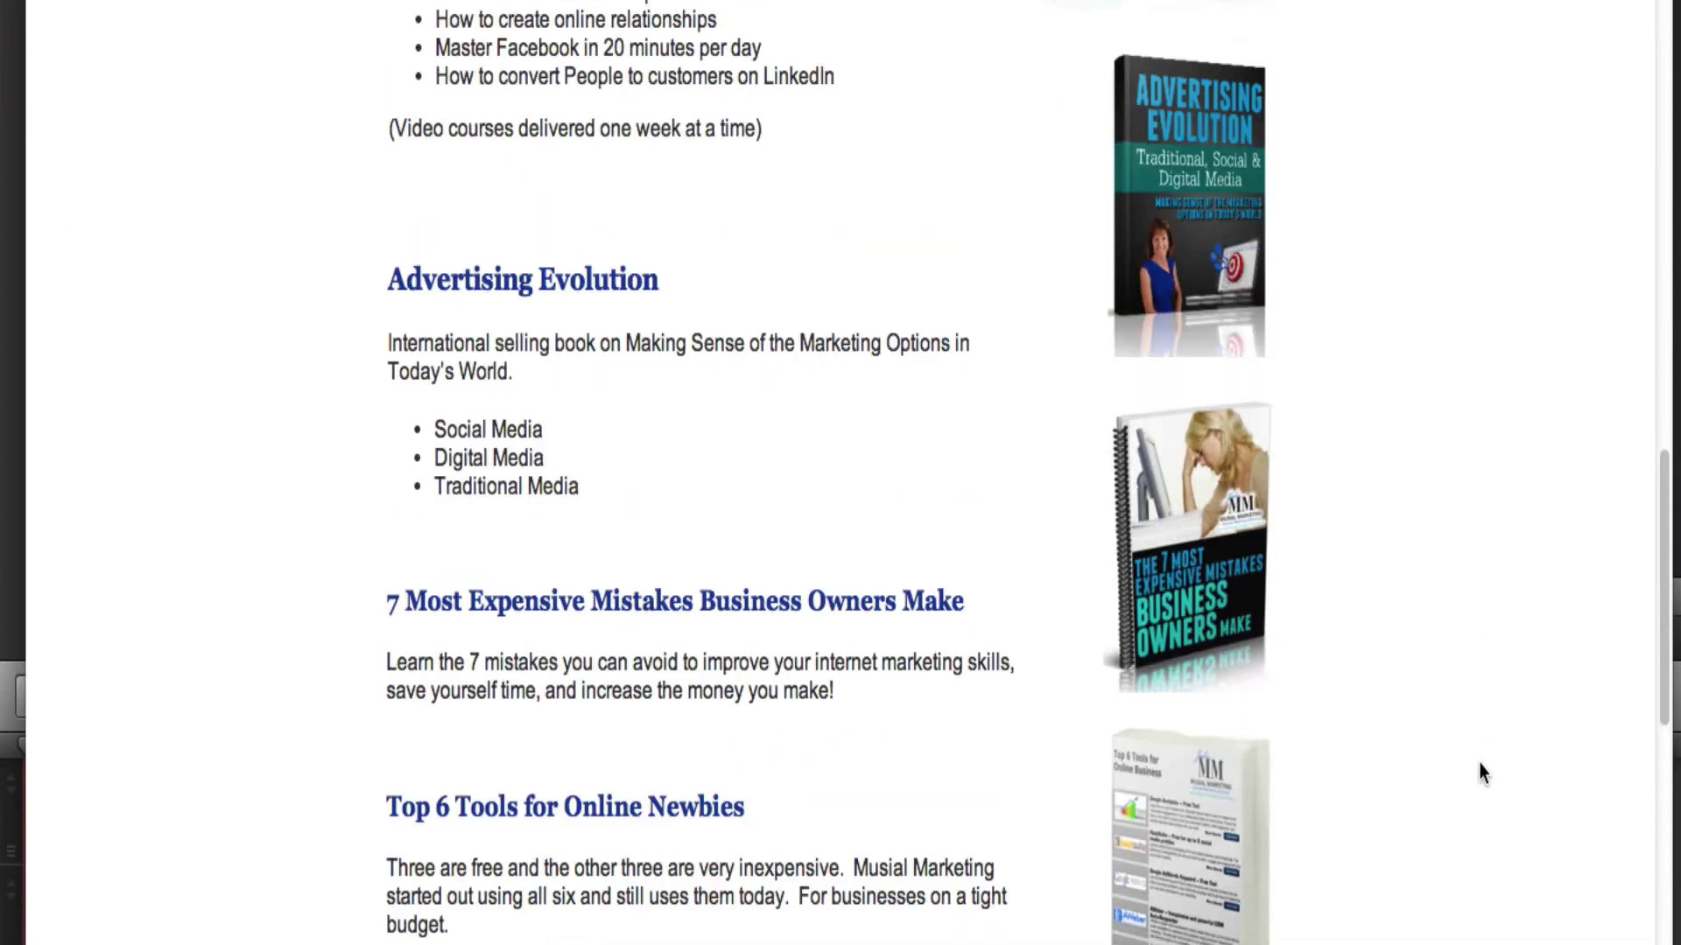
{"action": "scroll", "coordinate": [1473, 751], "scroll_direction": "up", "scroll_amount": 5}
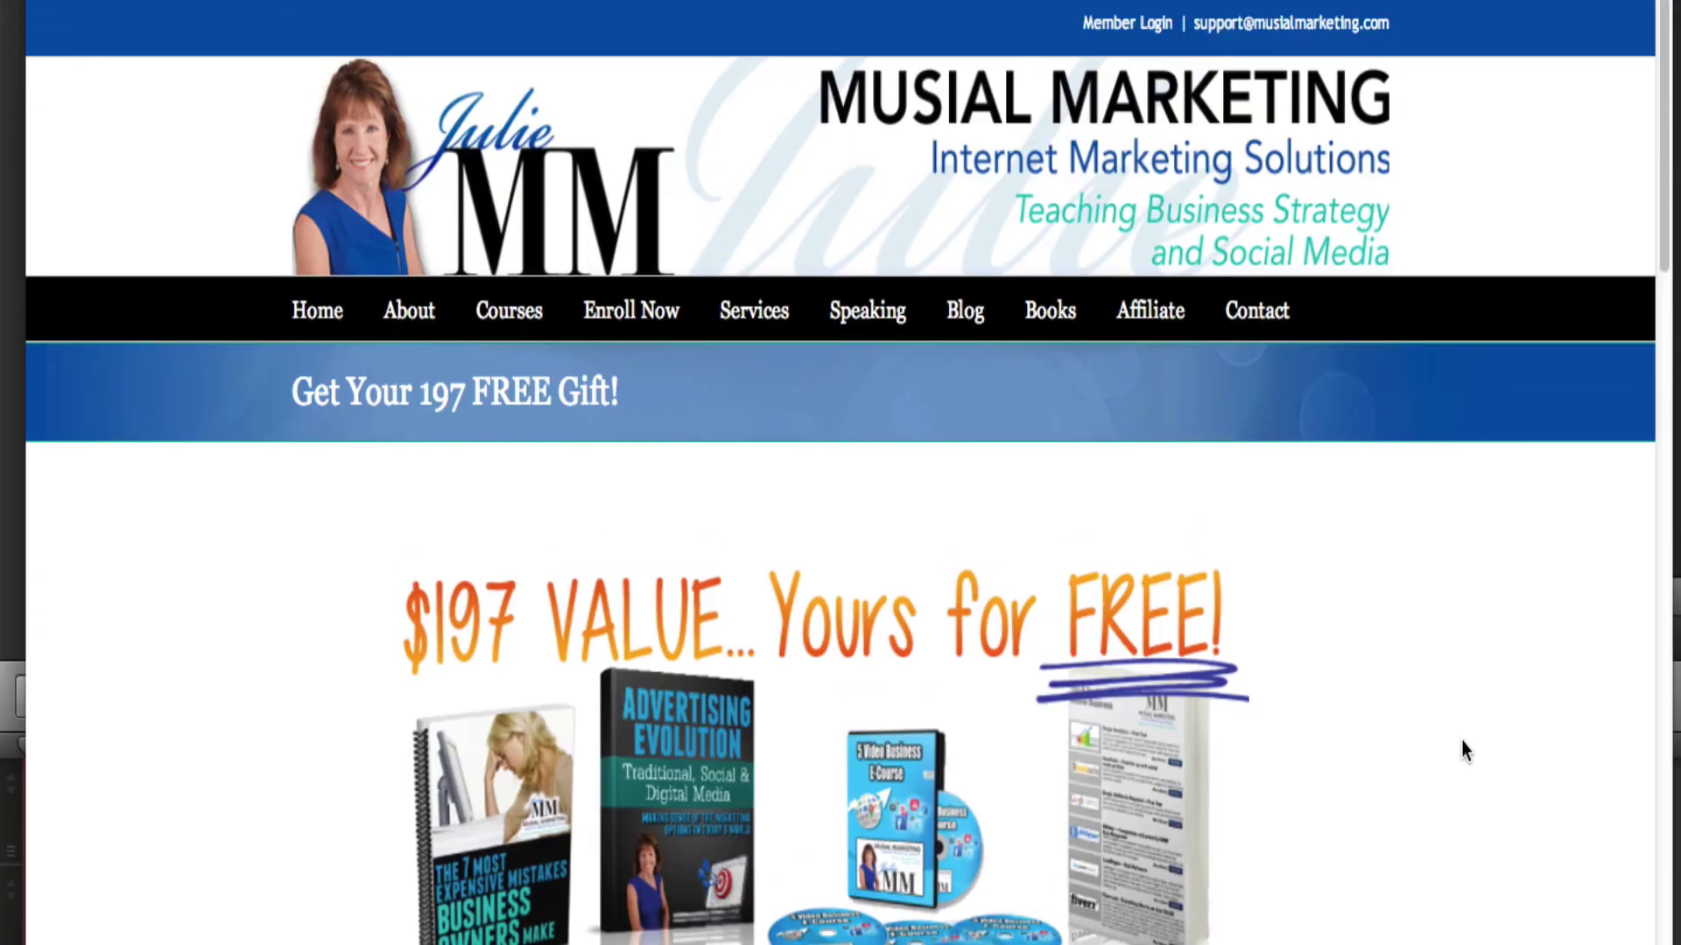
Browse the musialmarketing.com home page and Get My Download Now page, then return to Facebook
{"action": "left_click", "coordinate": [320, 315]}
{"action": "scroll", "coordinate": [1609, 864], "scroll_direction": "down", "scroll_amount": 1}
{"action": "scroll", "coordinate": [1608, 854], "scroll_direction": "down", "scroll_amount": 1}
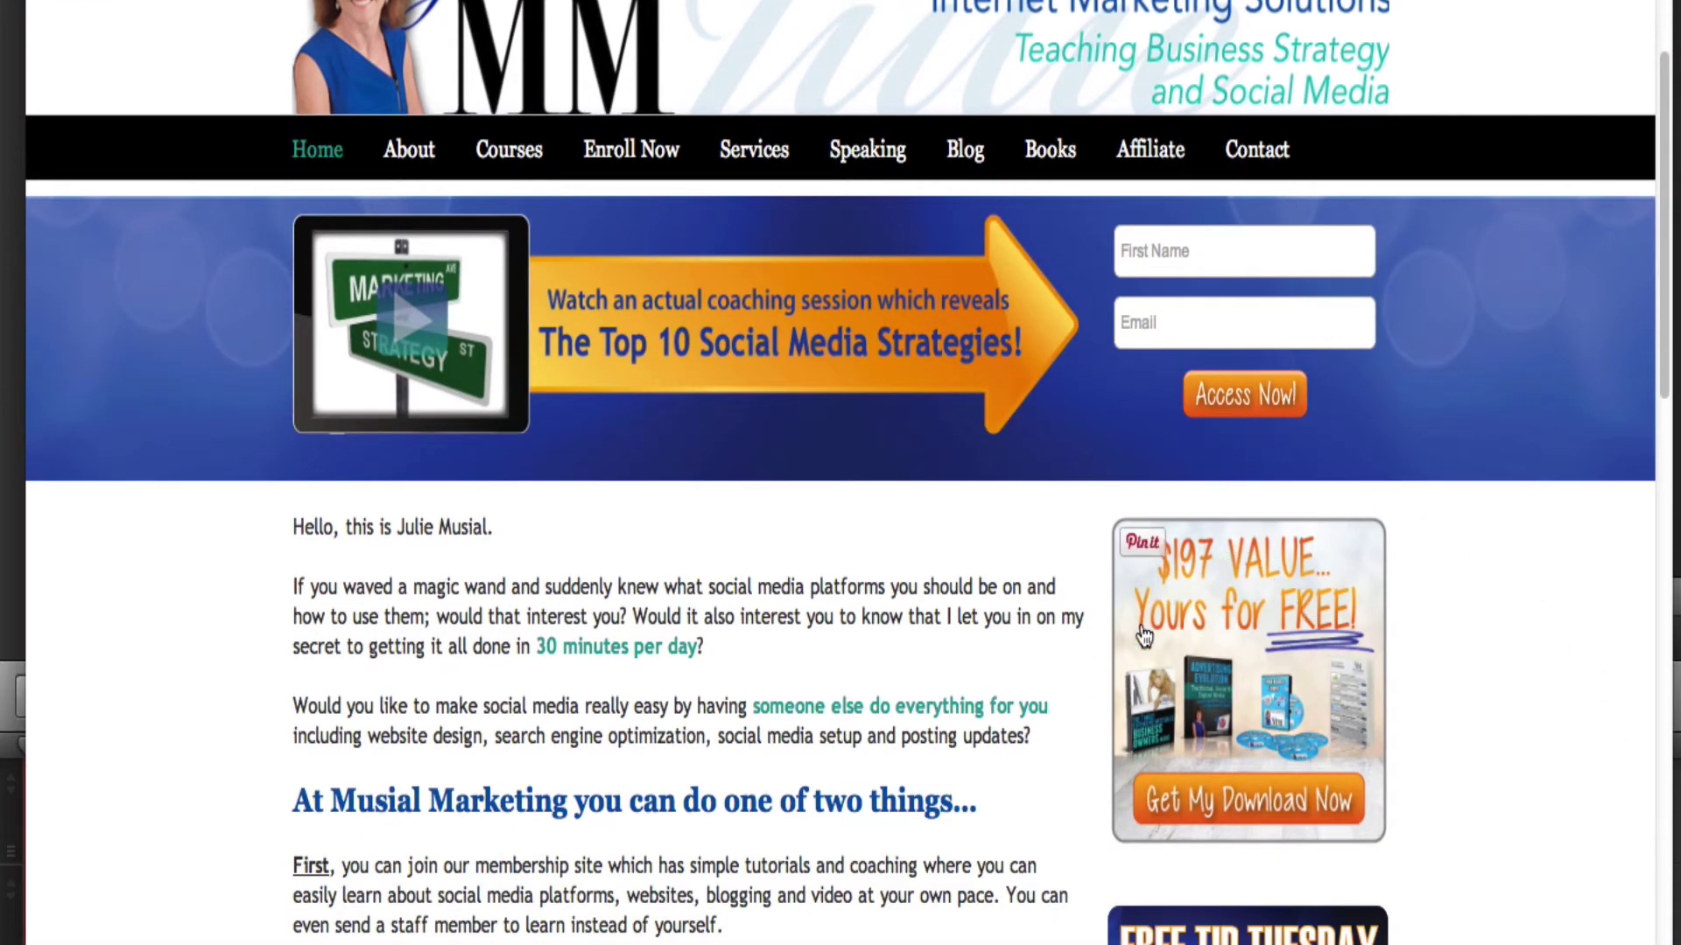
{"action": "left_click", "coordinate": [1235, 810]}
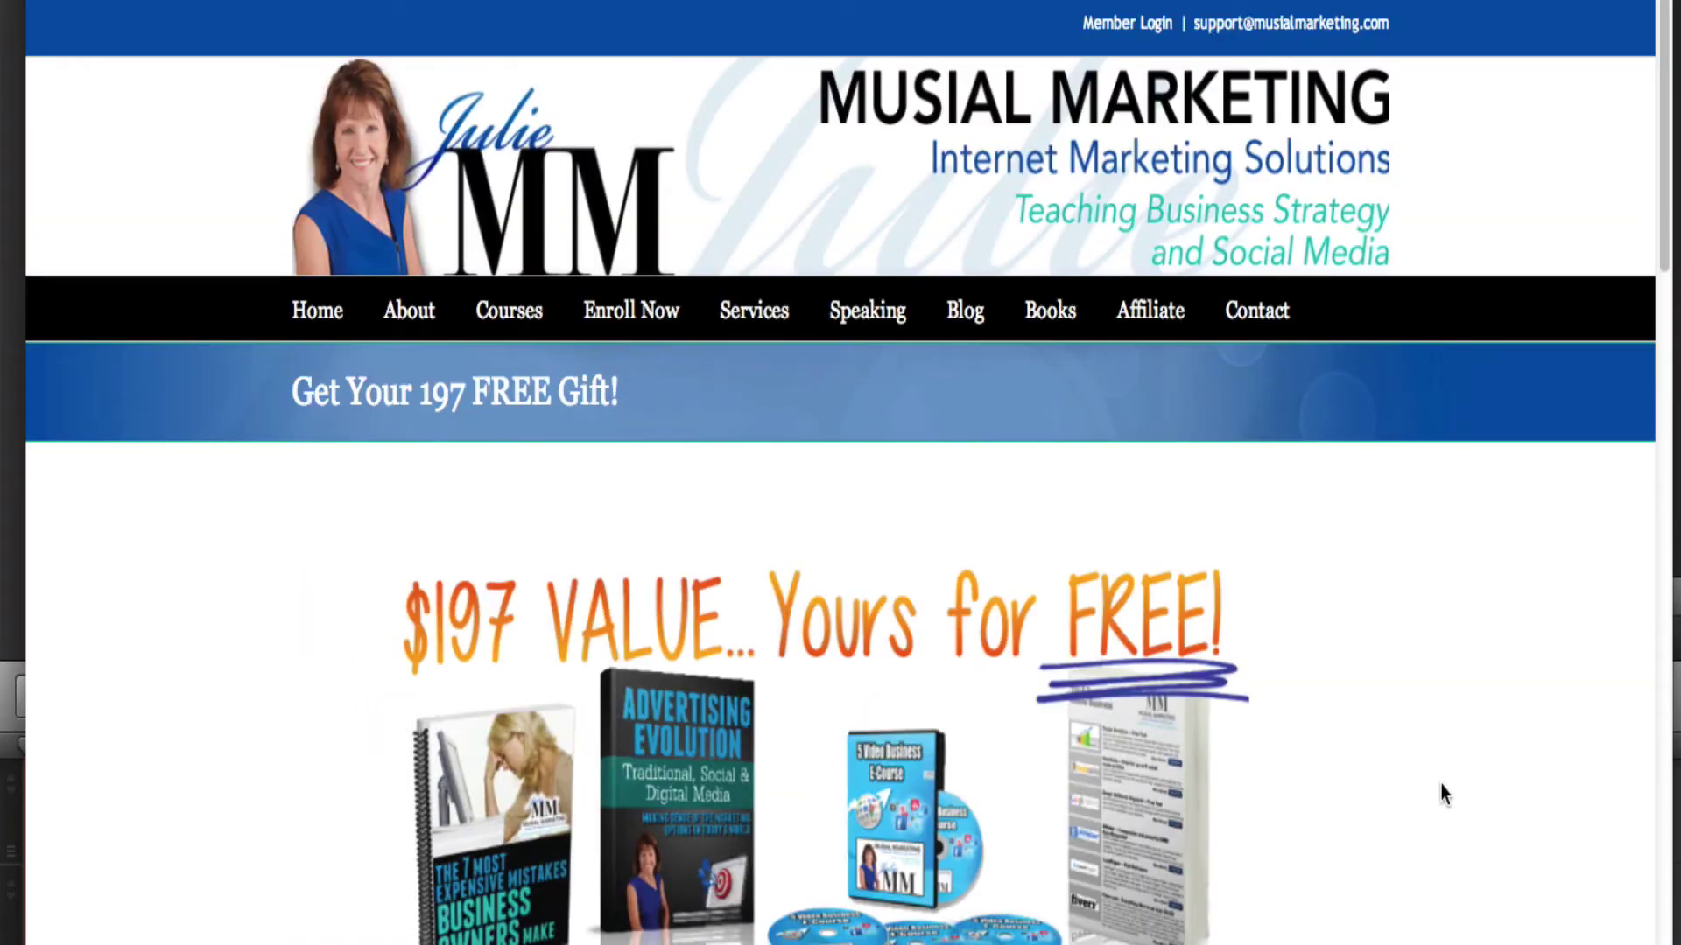
{"action": "scroll", "coordinate": [1418, 791], "scroll_direction": "down", "scroll_amount": 5}
{"action": "scroll", "coordinate": [1418, 791], "scroll_direction": "up", "scroll_amount": 2}
{"action": "scroll", "coordinate": [1416, 784], "scroll_direction": "down", "scroll_amount": 8}
{"action": "scroll", "coordinate": [1405, 709], "scroll_direction": "up", "scroll_amount": 8}
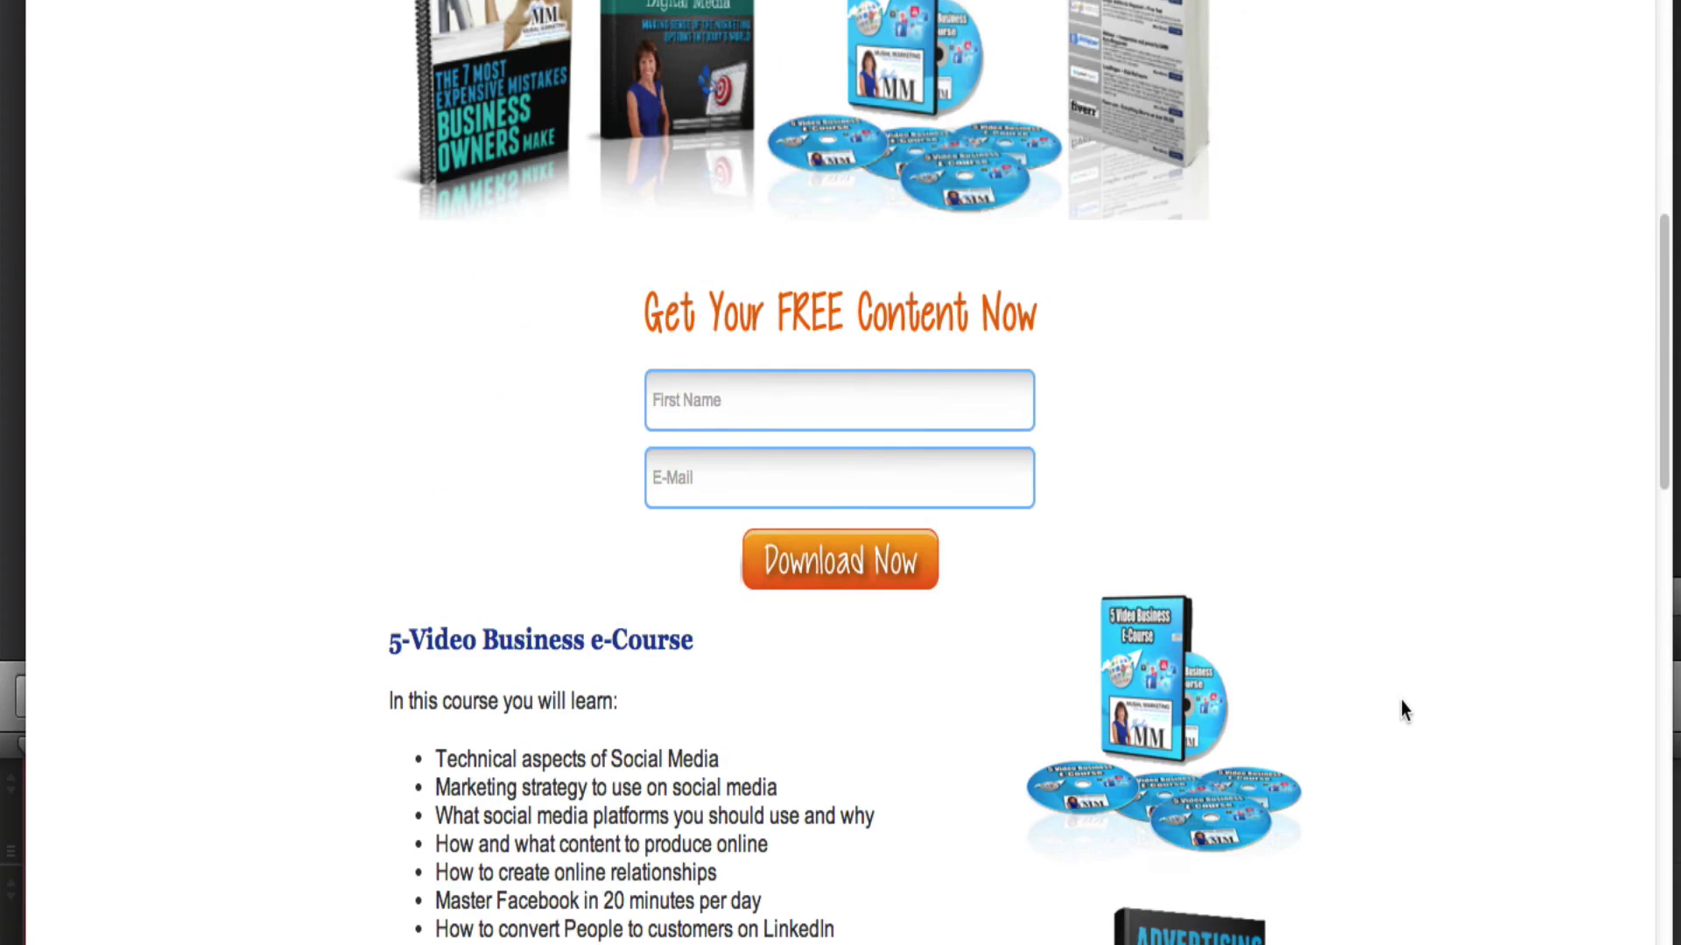
{"action": "scroll", "coordinate": [1400, 696], "scroll_direction": "up", "scroll_amount": 5}
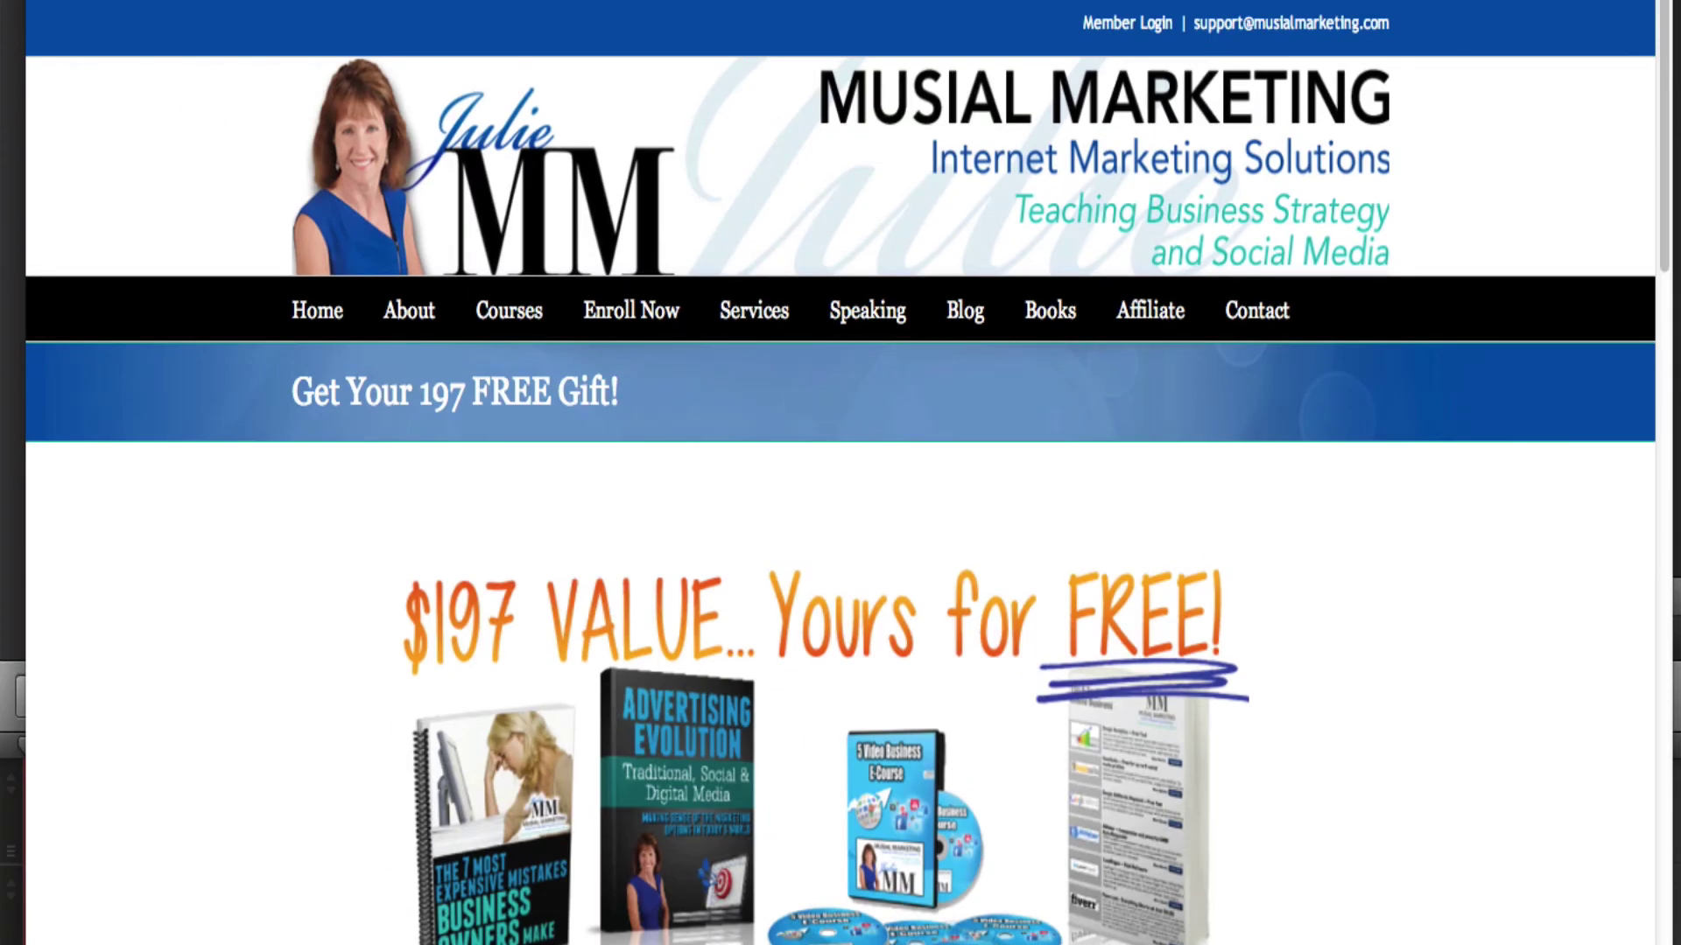
{"action": "key", "text": "alt+Left"}
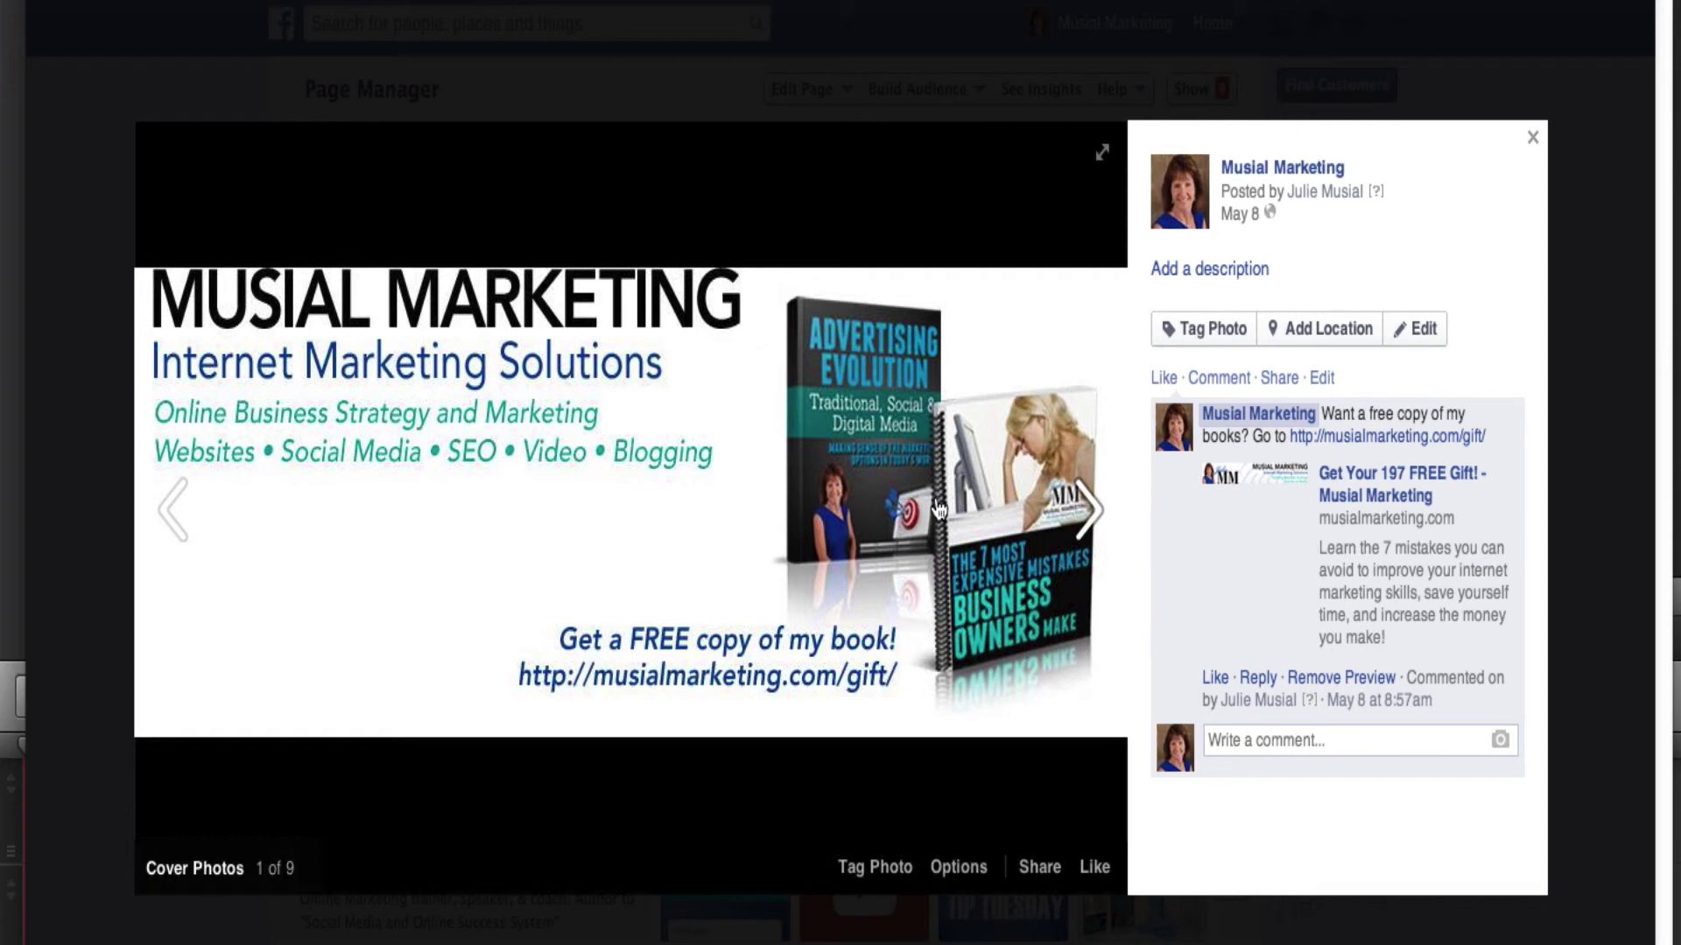